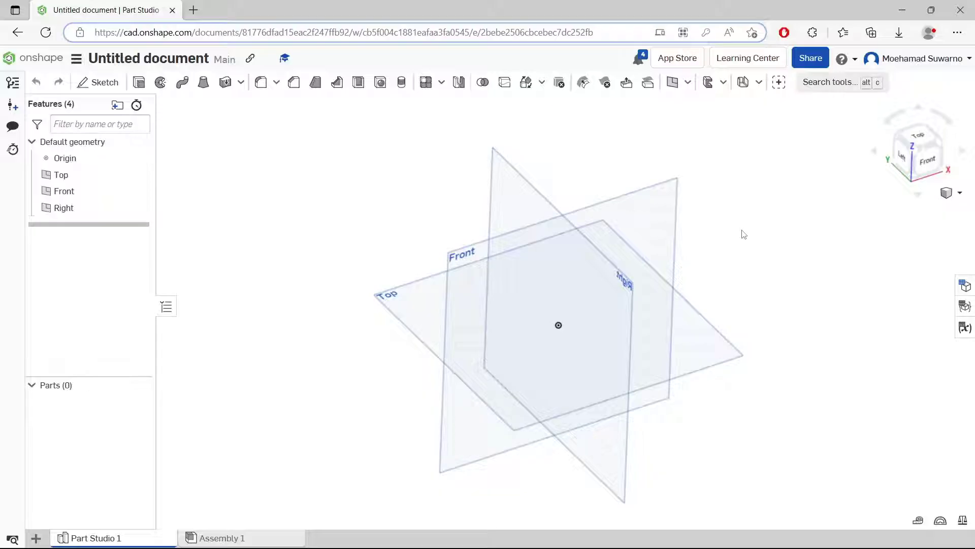
# - Start a sketch on the Top plane and draw a corner rectangle from the origin
pyautogui.click(97, 82)
pyautogui.click(417, 309)
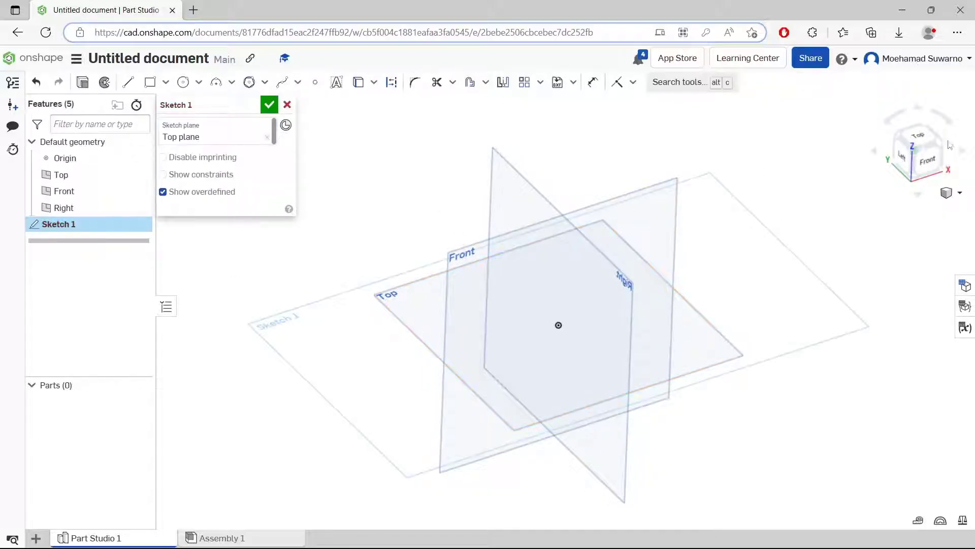
pyautogui.click(918, 135)
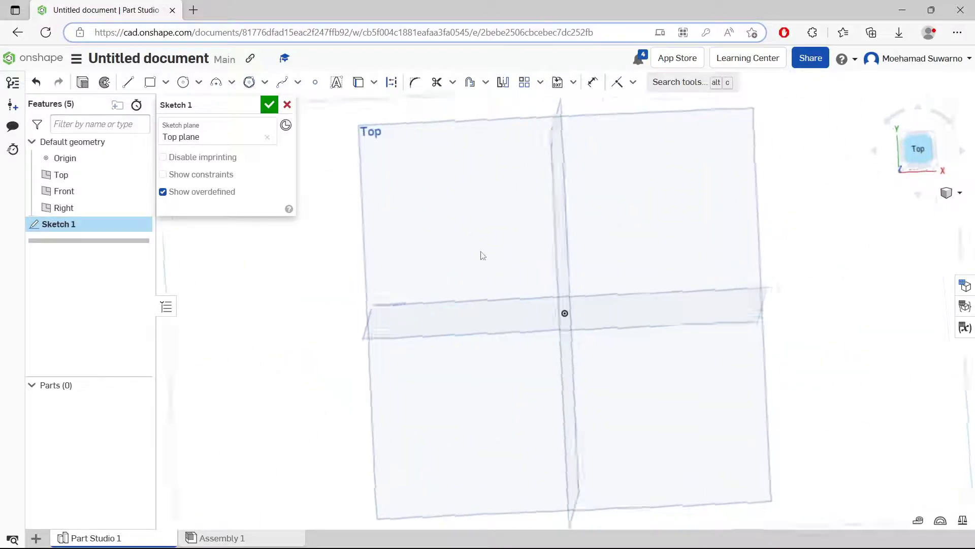
pyautogui.click(150, 82)
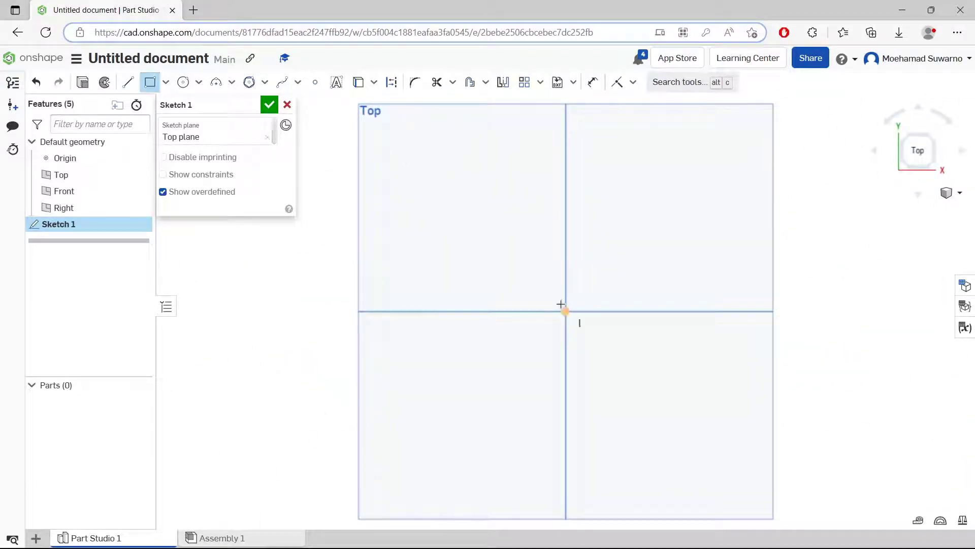
pyautogui.click(564, 311)
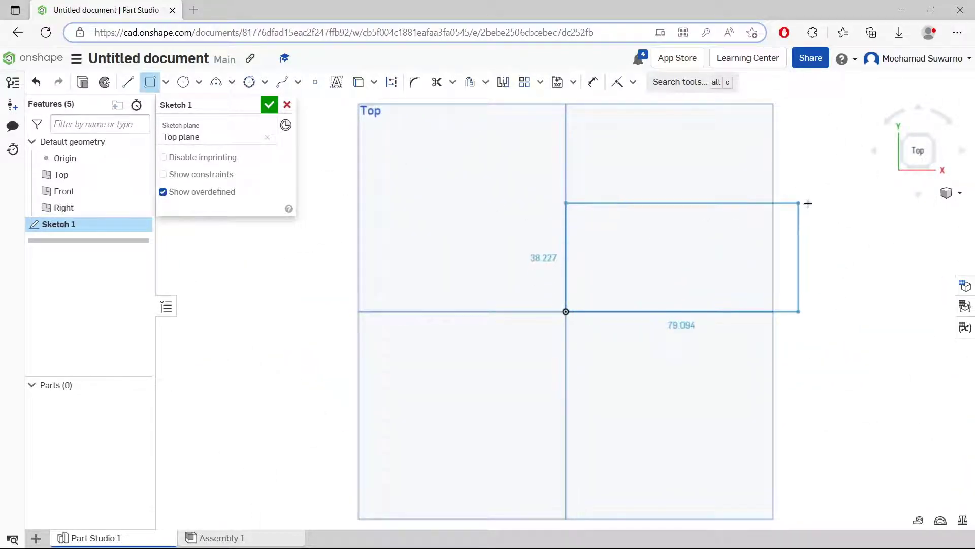
pyautogui.click(802, 155)
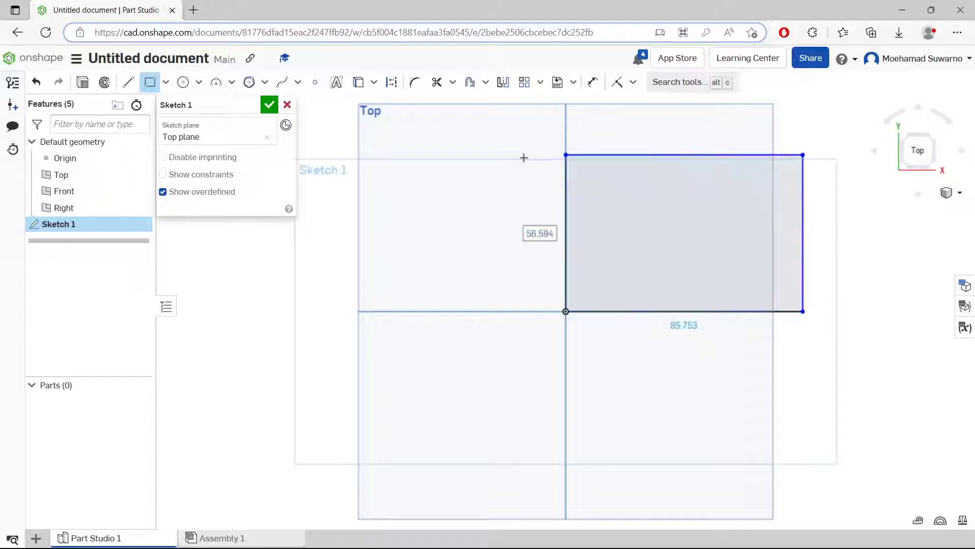
# - Offset all four rectangle edges slightly inward to form a thin wall outline
pyautogui.click(469, 82)
pyautogui.click(641, 155)
pyautogui.click(565, 229)
pyautogui.click(665, 311)
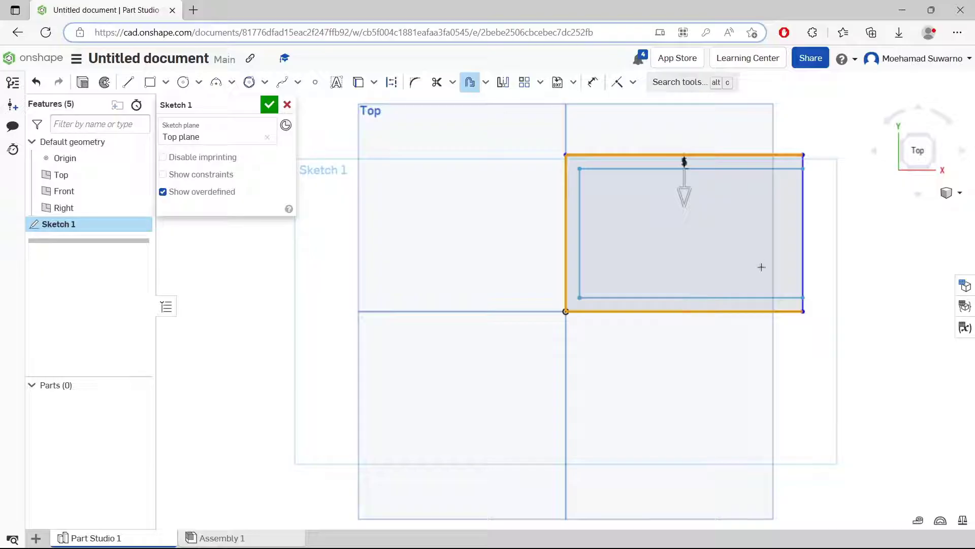
pyautogui.click(800, 226)
pyautogui.moveTo(685, 200); pyautogui.dragTo(687, 193)
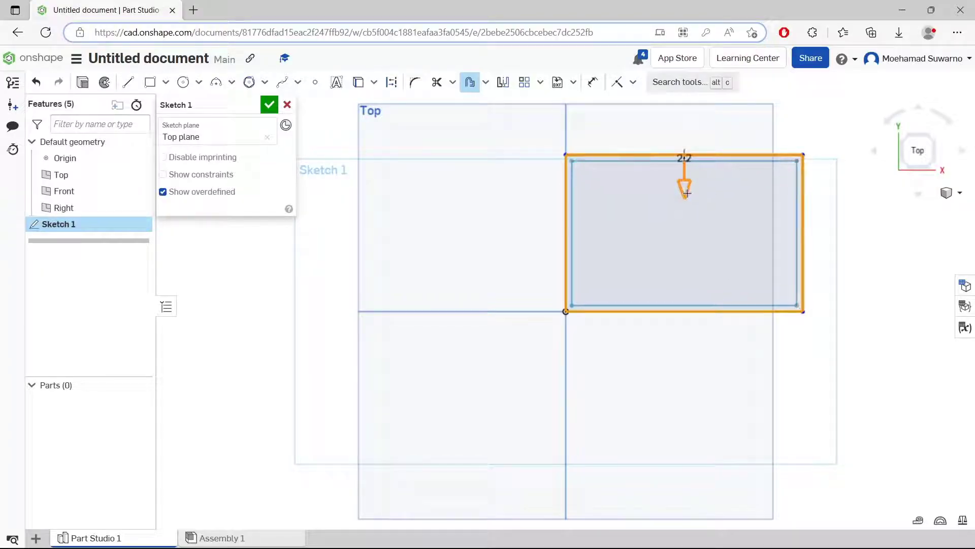
# - Finish Sketch 1 and begin a 25 mm Blind extrude from a tilted 3D view
pyautogui.click(270, 105)
pyautogui.moveTo(666, 242); pyautogui.dragTo(610, 322, button='middle')
pyautogui.moveTo(610, 322)
pyautogui.mouseDown(button='right')
pyautogui.moveTo(630, 257)
pyautogui.moveTo(647, 302)
pyautogui.moveTo(637, 273)
pyautogui.mouseUp(button='right')
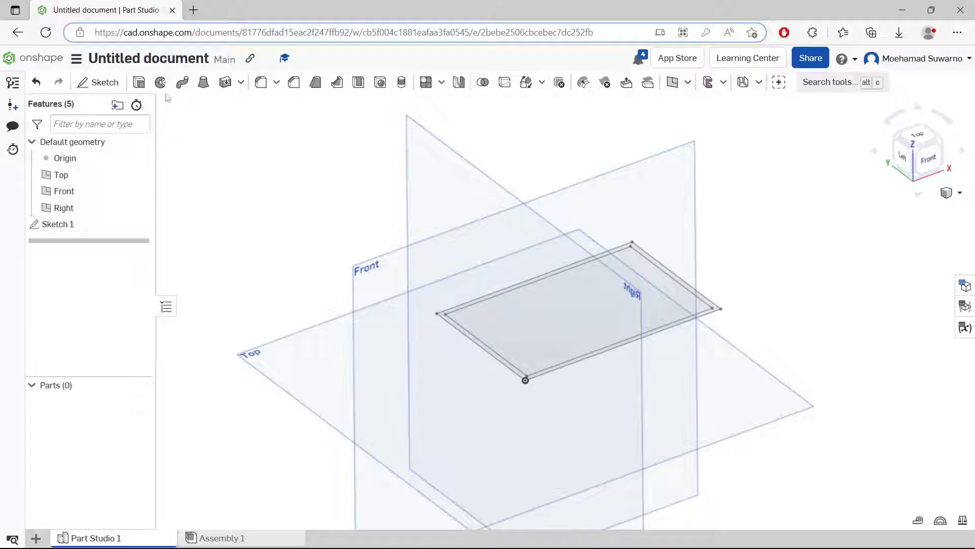
pyautogui.click(140, 83)
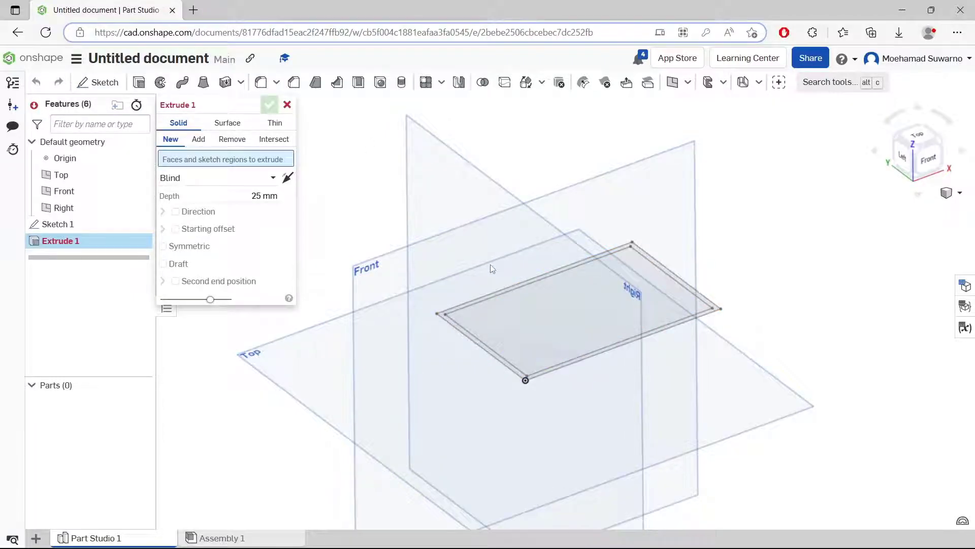
# - Extrude the ring-shaped region into 50.5 mm tall walls as Part 1
pyautogui.click(488, 301)
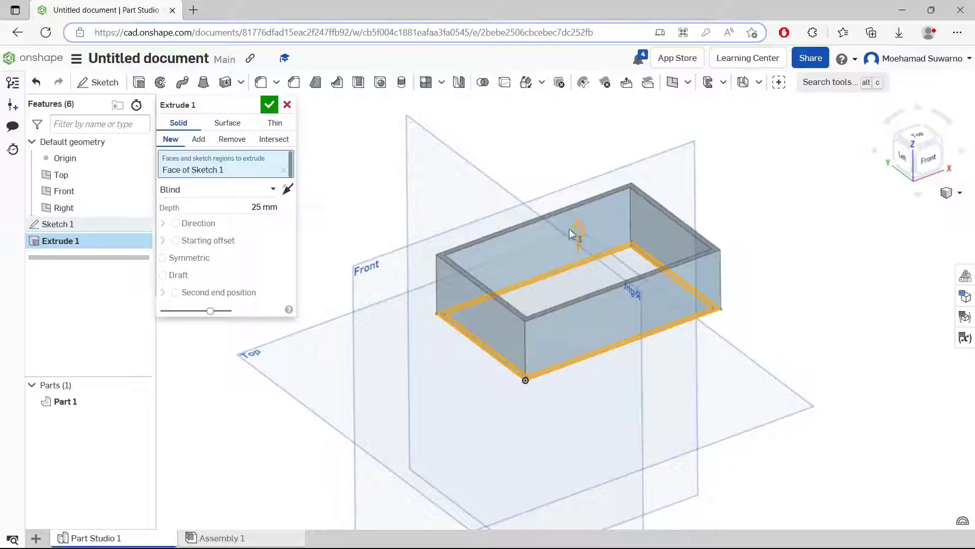
pyautogui.moveTo(577, 222); pyautogui.dragTo(584, 173)
pyautogui.click(269, 105)
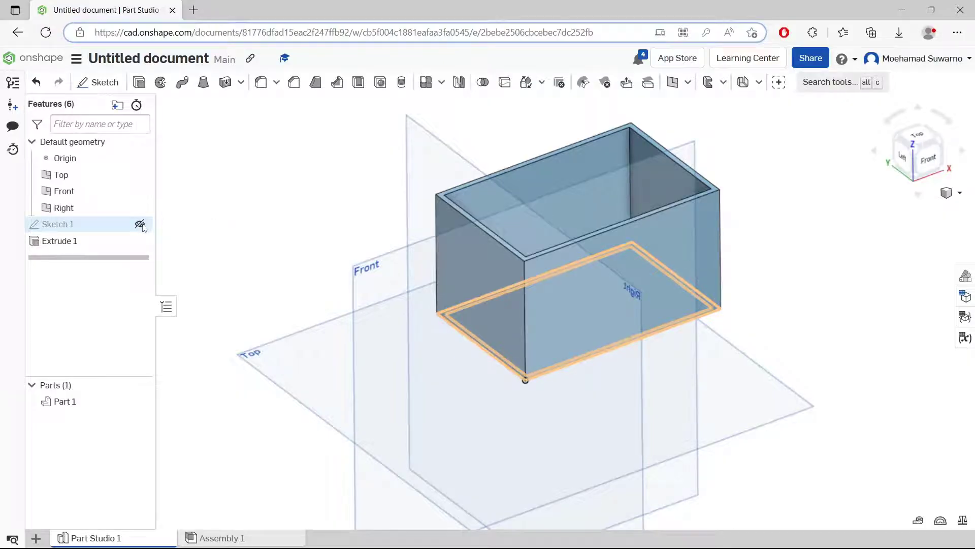
pyautogui.moveTo(692, 213); pyautogui.dragTo(787, 185, button='right')
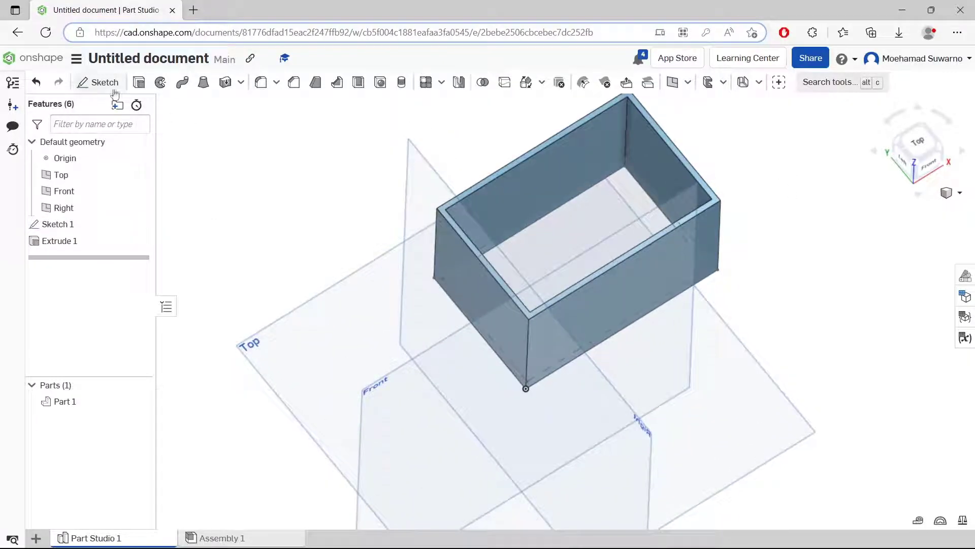
# - Extrude the inner region 1.4 mm as a new part to form the floor
pyautogui.click(137, 83)
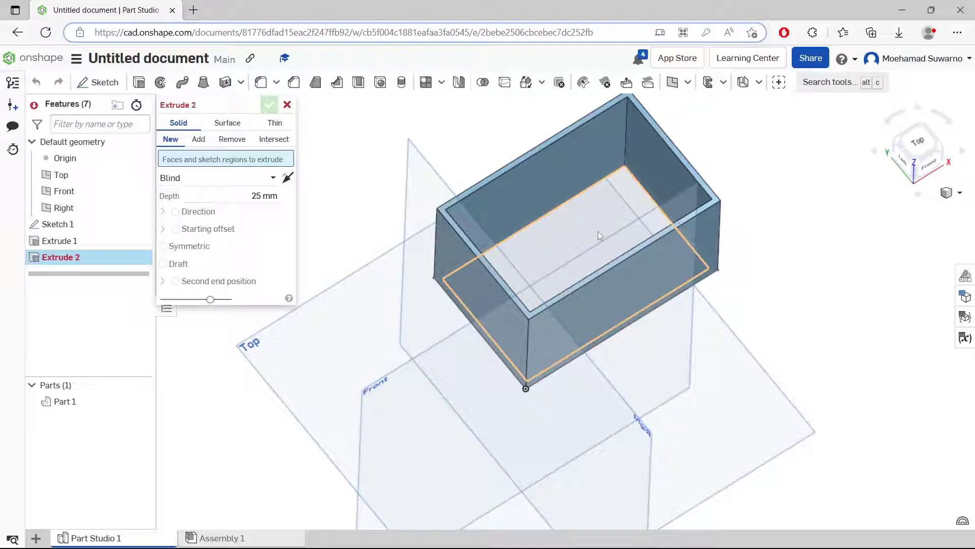
pyautogui.click(598, 230)
pyautogui.moveTo(579, 231)
pyautogui.mouseDown(button='right')
pyautogui.moveTo(730, 194)
pyautogui.moveTo(584, 226)
pyautogui.mouseUp(button='right')
pyautogui.moveTo(578, 227); pyautogui.dragTo(581, 292)
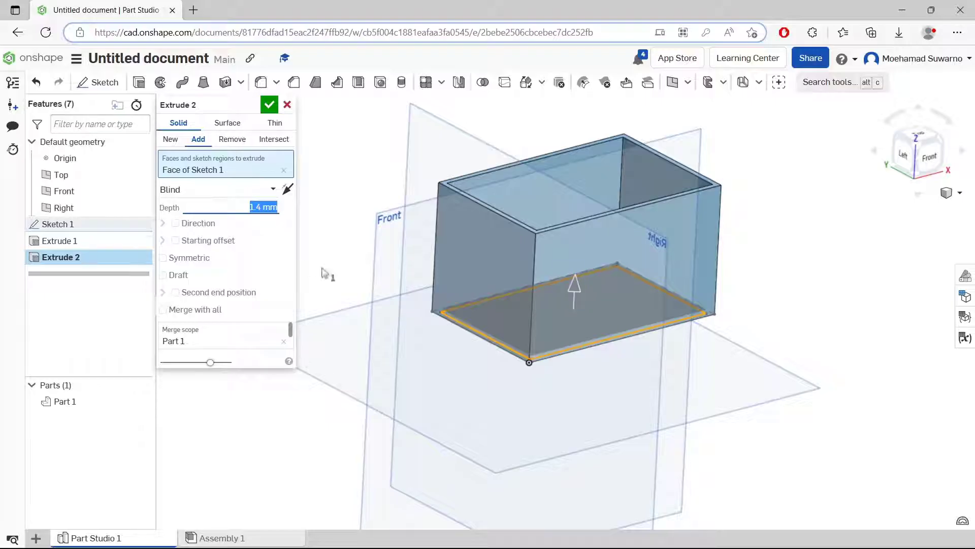
pyautogui.click(171, 140)
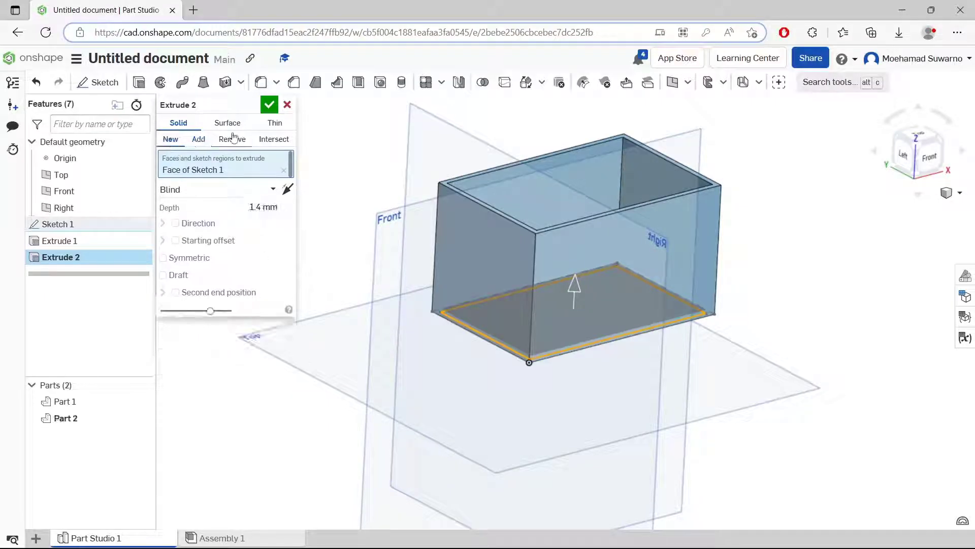
pyautogui.click(269, 104)
# - Orbit to inspect the floor's inner face inside the box
pyautogui.moveTo(796, 199); pyautogui.dragTo(790, 218, button='right')
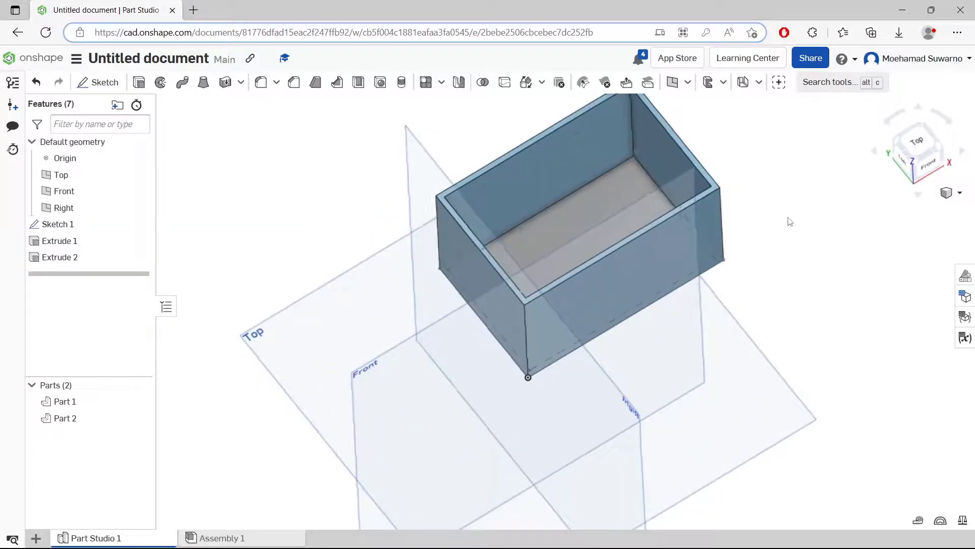
pyautogui.click(607, 217)
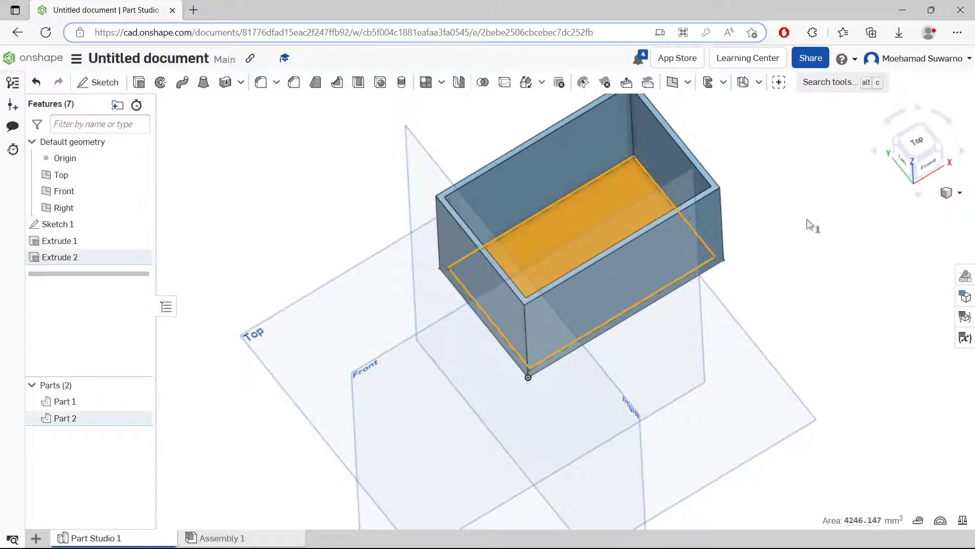
pyautogui.click(823, 209)
pyautogui.moveTo(824, 209); pyautogui.dragTo(631, 293, button='right')
# - Start Sketch 2 on the inner back wall and draw a tall door rectangle from the wall's bottom
pyautogui.scroll(5, 616, 169)
pyautogui.moveTo(642, 191); pyautogui.dragTo(662, 389, button='right')
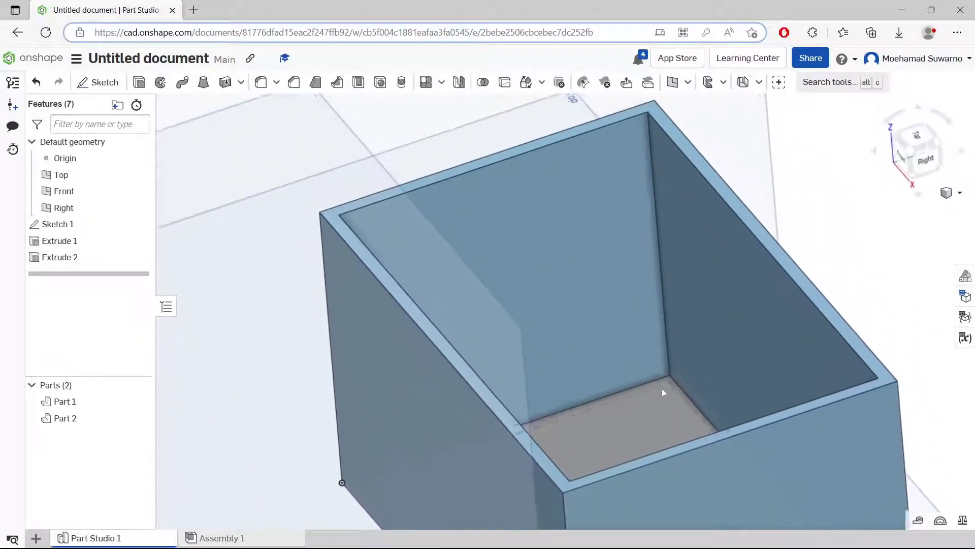
pyautogui.click(582, 229)
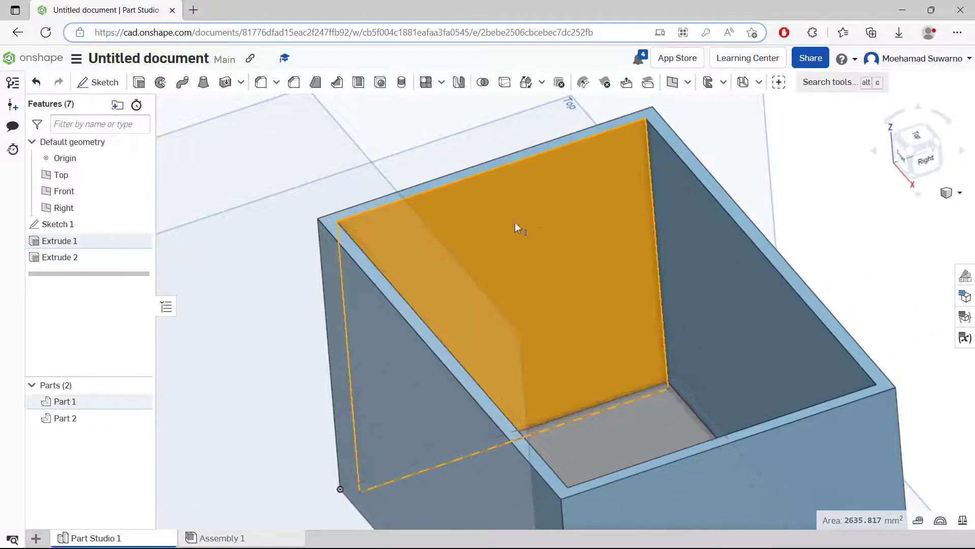
pyautogui.click(106, 84)
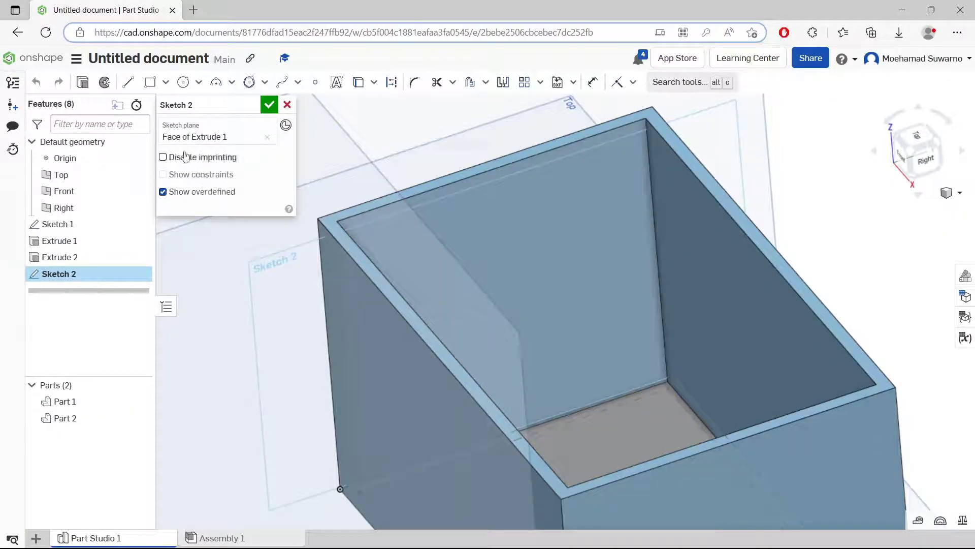
pyautogui.click(150, 82)
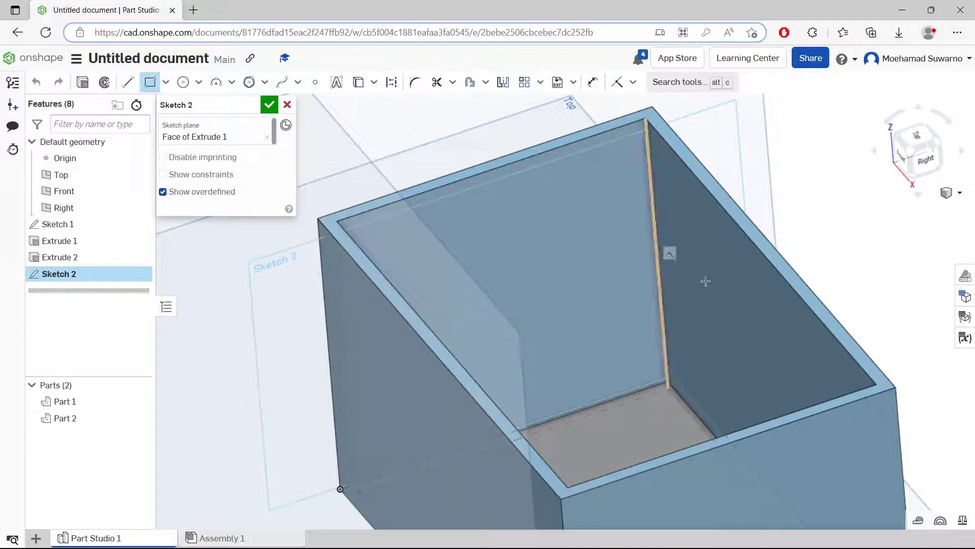
pyautogui.click(649, 386)
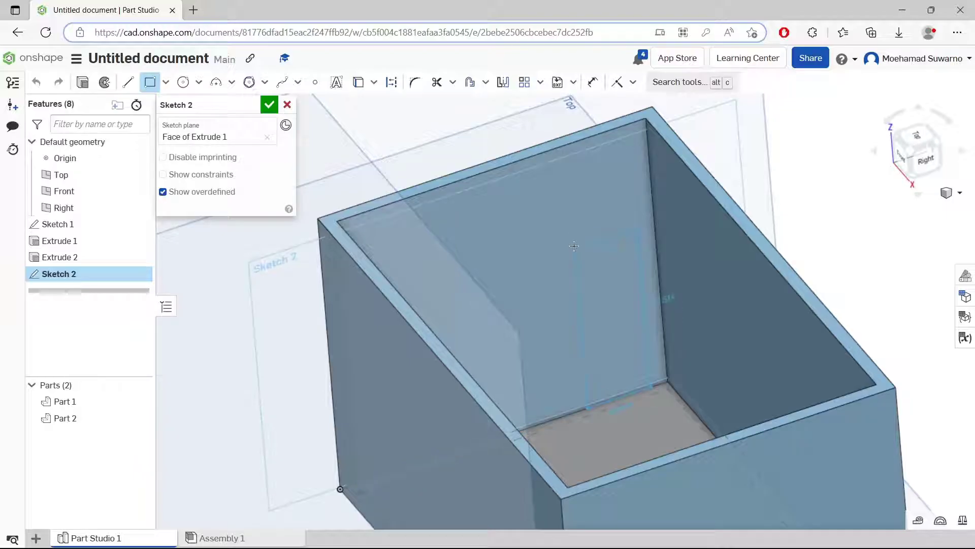
pyautogui.click(536, 202)
# - Add a smaller window rectangle beside the door and finish Sketch 2
pyautogui.moveTo(536, 202); pyautogui.dragTo(609, 321, button='right')
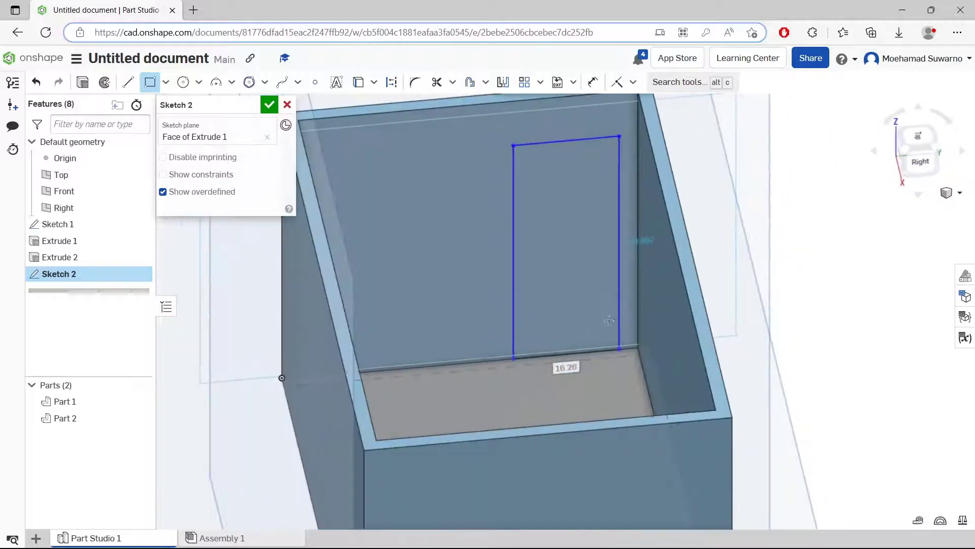
pyautogui.click(480, 149)
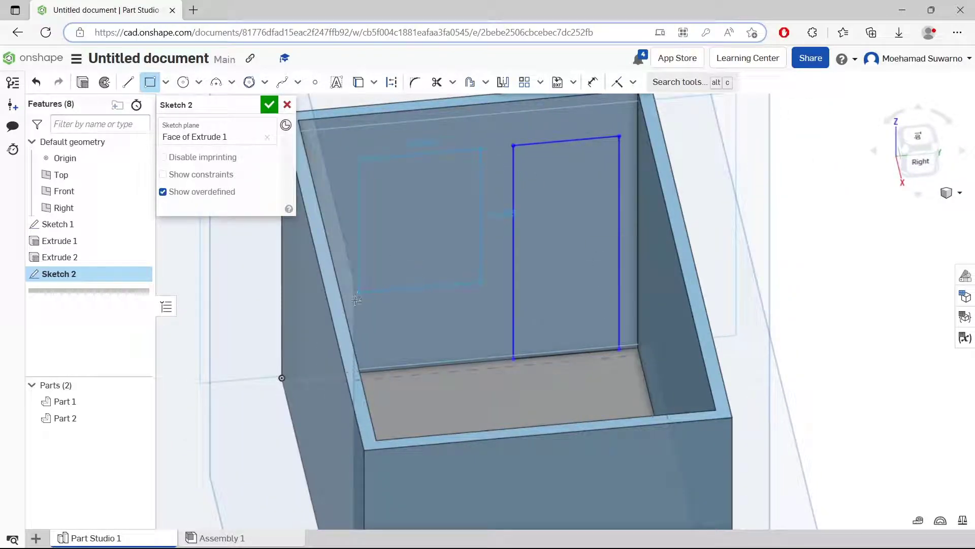
pyautogui.click(346, 274)
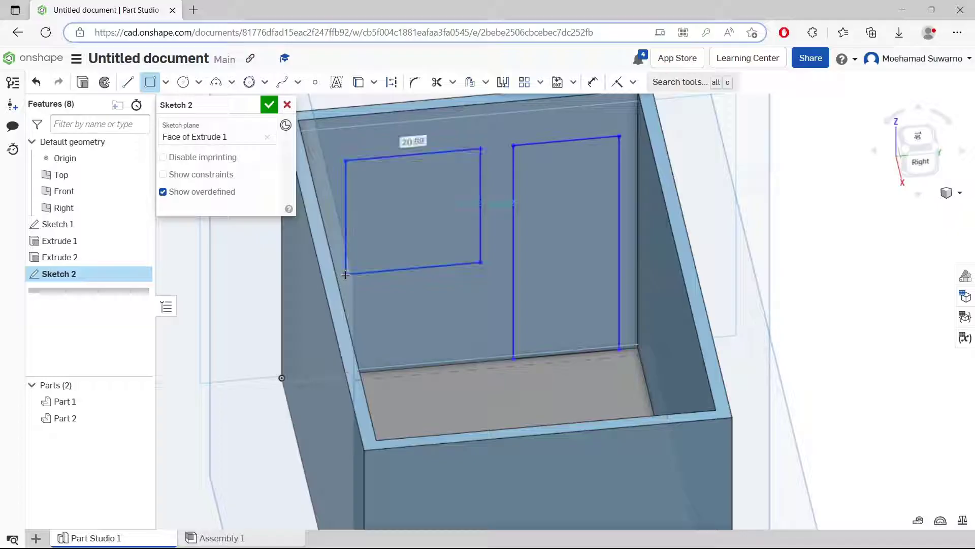
pyautogui.click(269, 106)
pyautogui.moveTo(684, 338)
pyautogui.mouseDown(button='right')
pyautogui.moveTo(490, 379)
pyautogui.moveTo(505, 395)
pyautogui.moveTo(495, 411)
pyautogui.mouseUp(button='right')
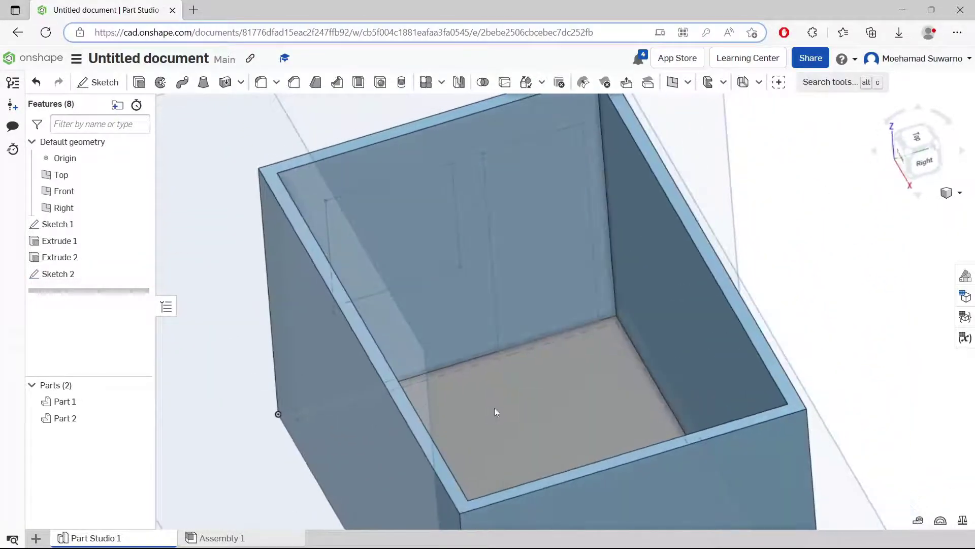
pyautogui.scroll(-3, 562, 248)
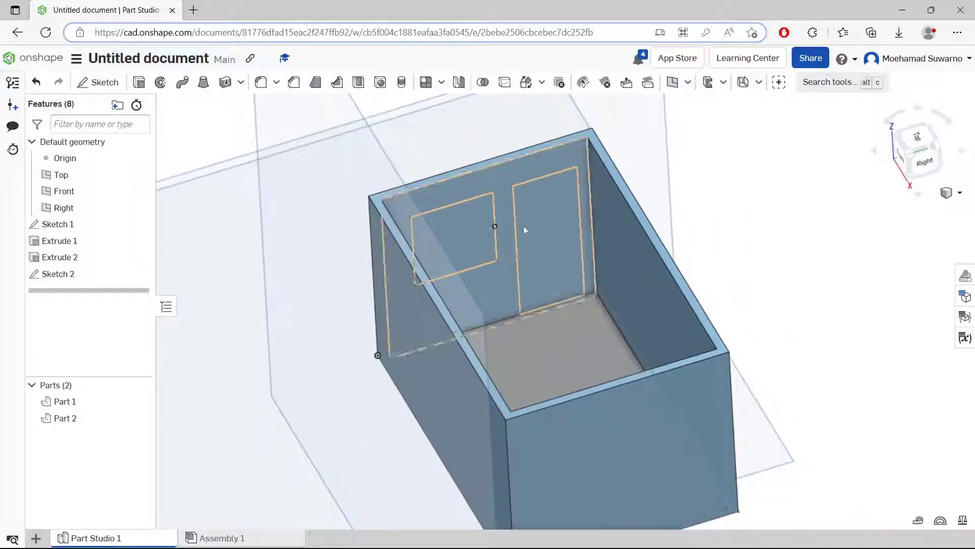
# - Cut the door and window rectangles through the wall with a Remove extrude
pyautogui.click(140, 83)
pyautogui.click(556, 224)
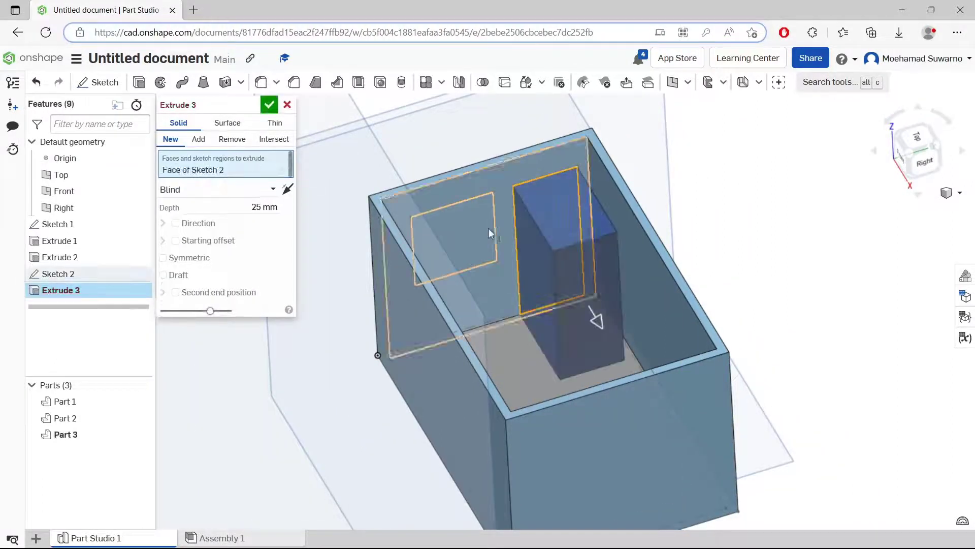
pyautogui.click(460, 229)
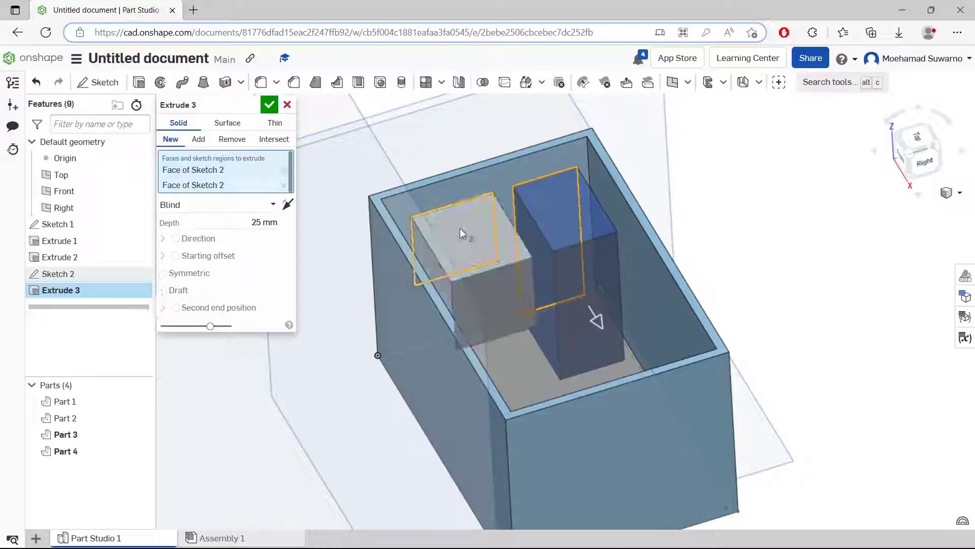
pyautogui.click(231, 139)
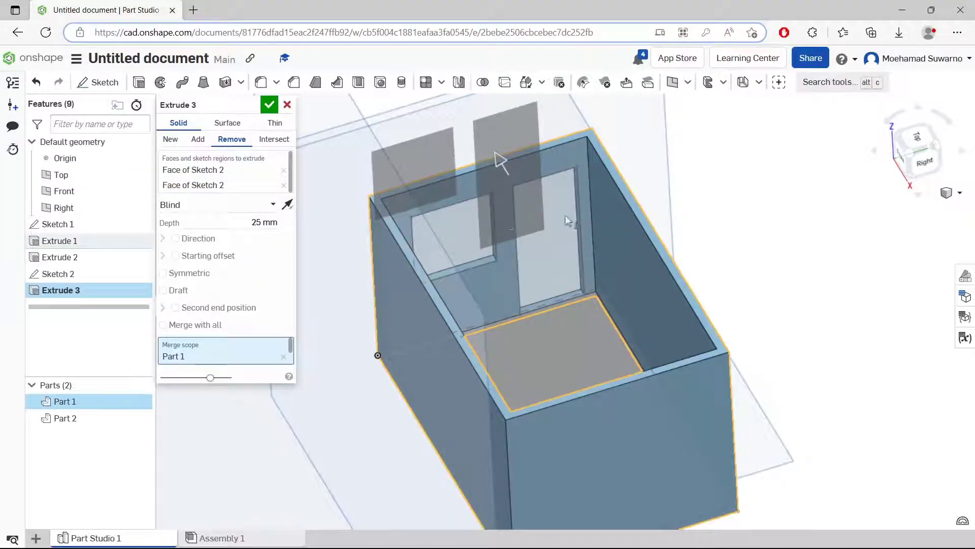
pyautogui.click(273, 105)
pyautogui.moveTo(498, 239); pyautogui.dragTo(443, 334, button='right')
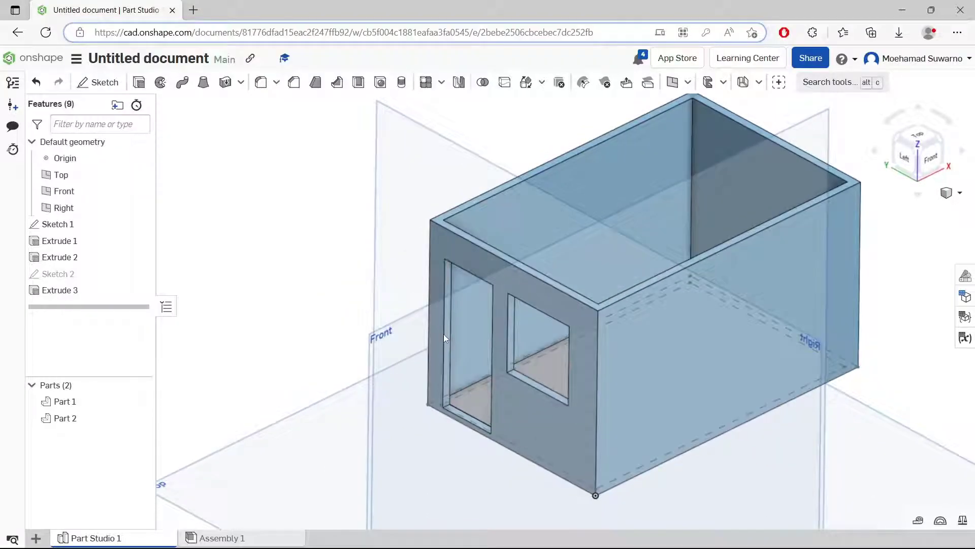
# - Sketch a rectangle covering the doorway on the front wall face
pyautogui.scroll(6, 486, 340)
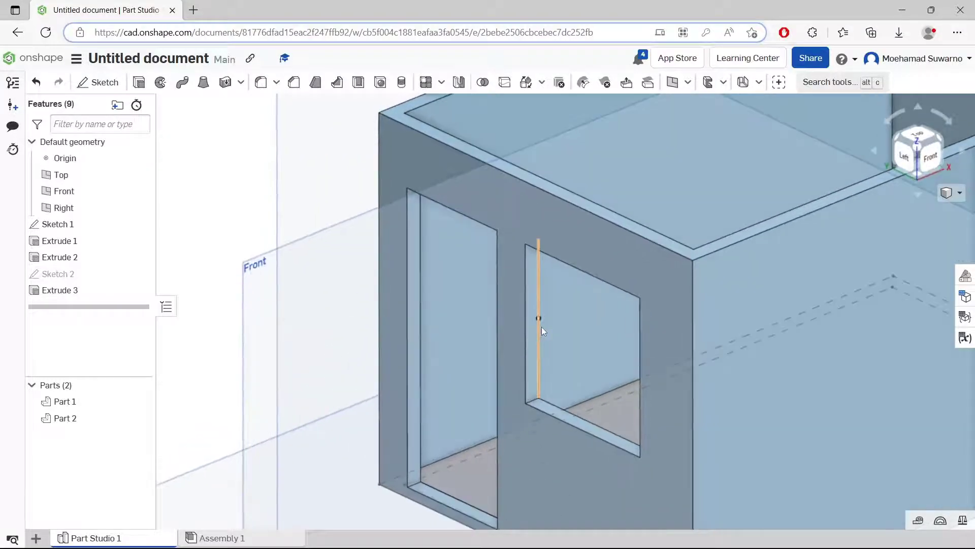
pyautogui.scroll(-2, 541, 327)
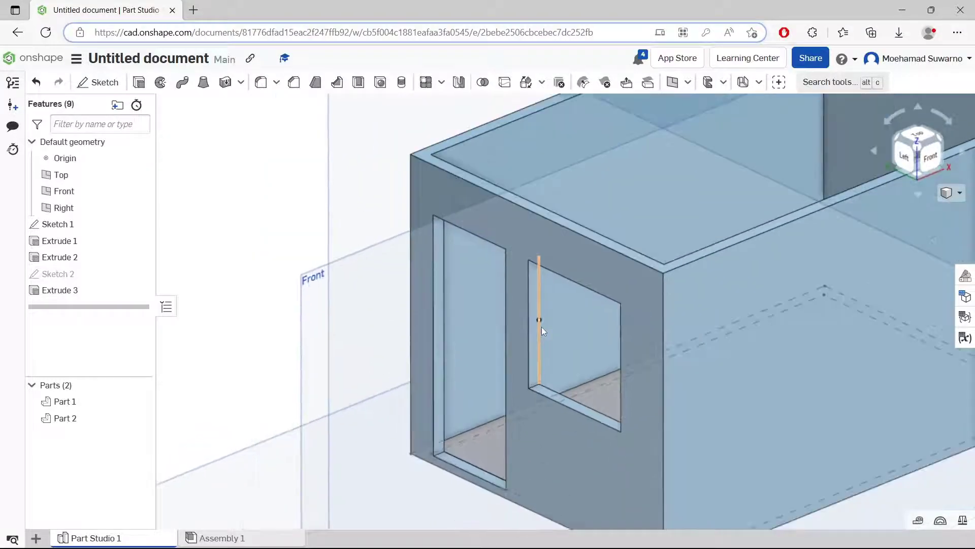
pyautogui.click(498, 220)
pyautogui.click(111, 83)
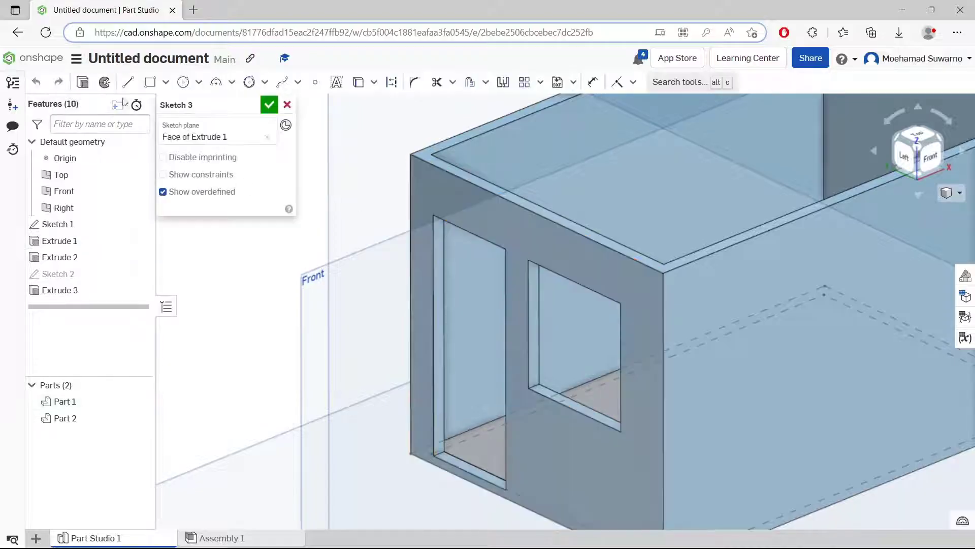
pyautogui.click(150, 83)
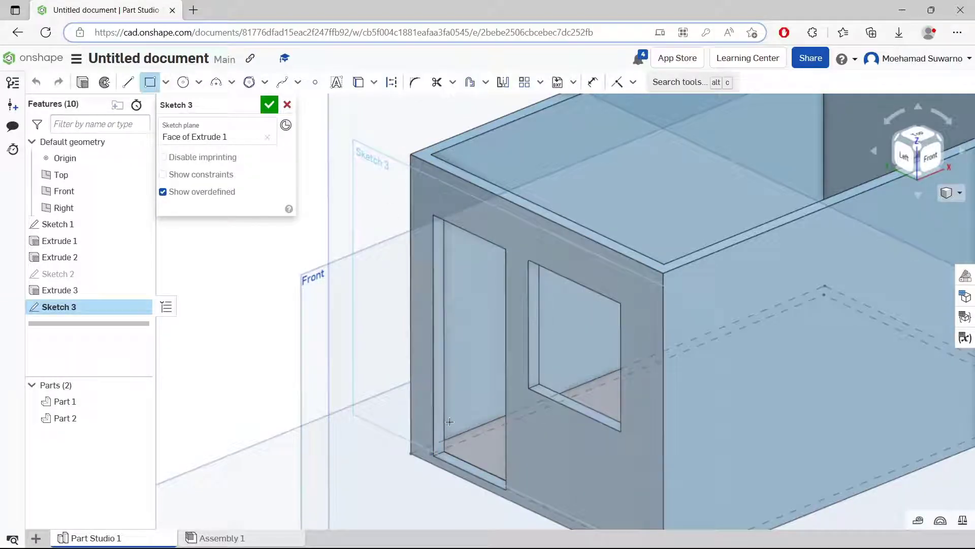
pyautogui.click(438, 462)
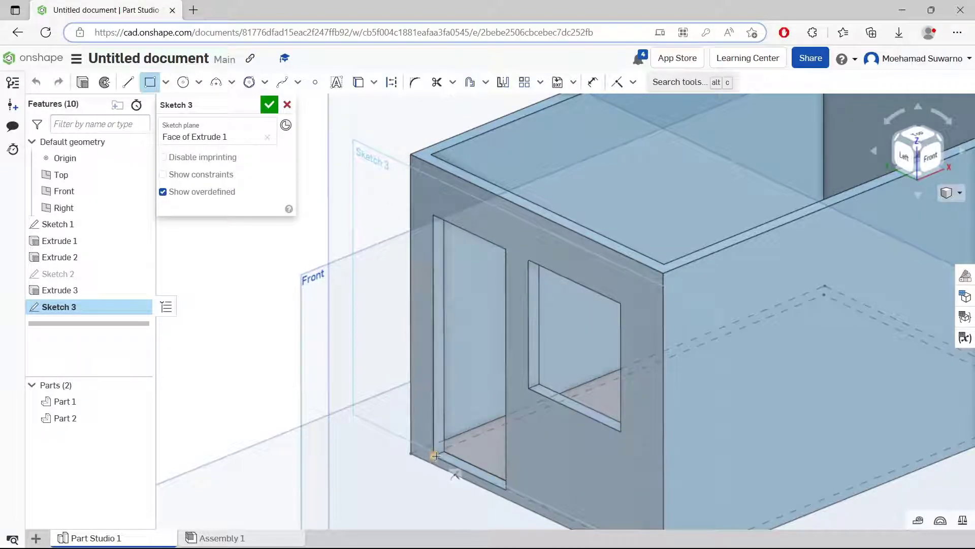
pyautogui.click(507, 250)
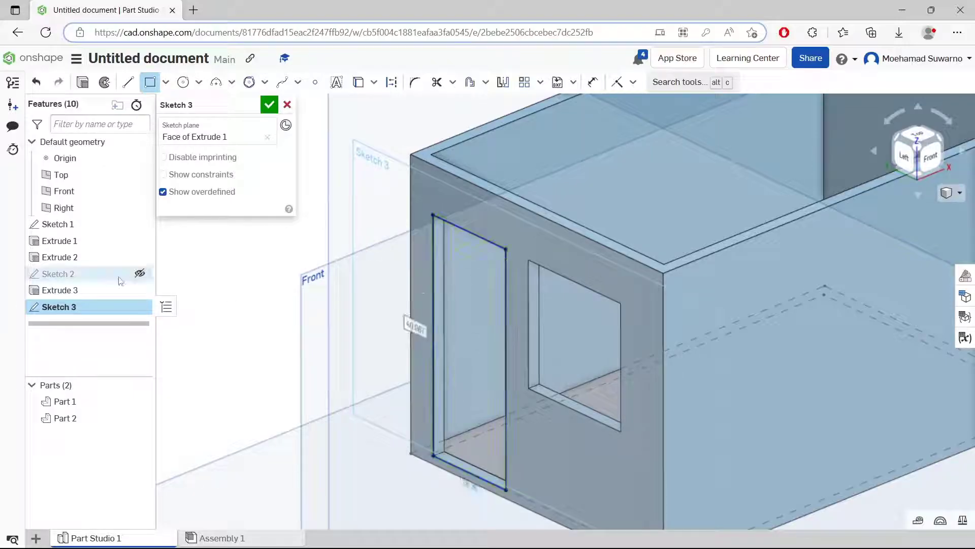
# - Extrude the doorway rectangle to a thin depth as new door Part 3
pyautogui.click(84, 84)
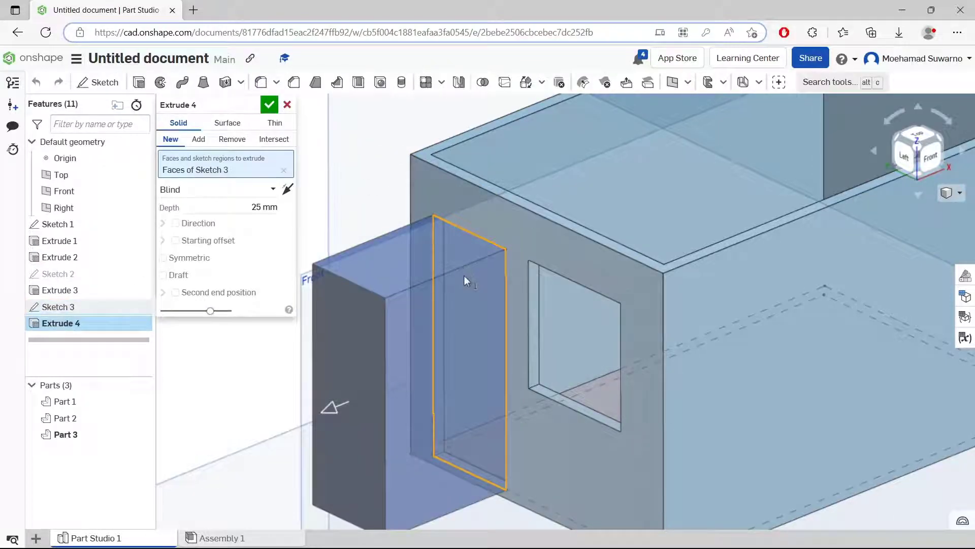
pyautogui.click(464, 275)
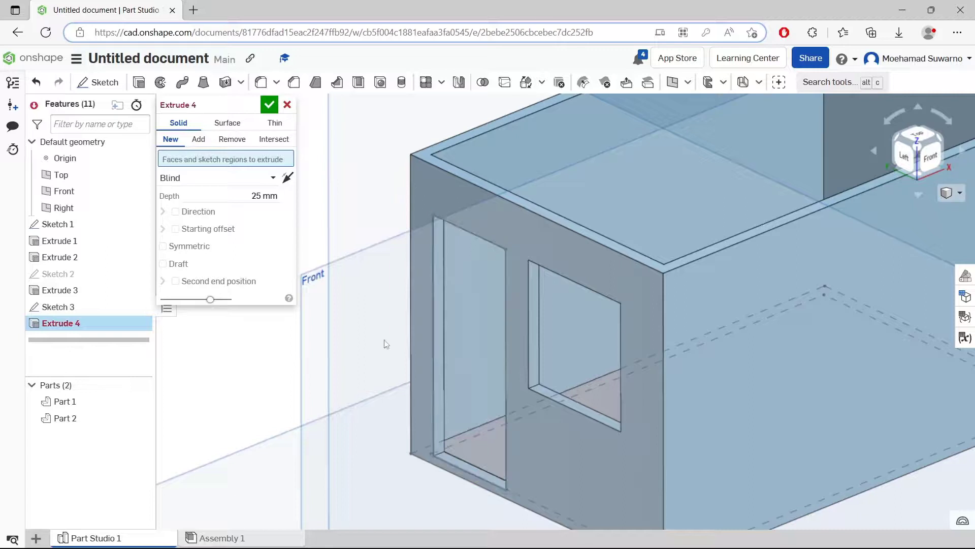
pyautogui.click(499, 279)
pyautogui.moveTo(324, 409); pyautogui.dragTo(462, 390)
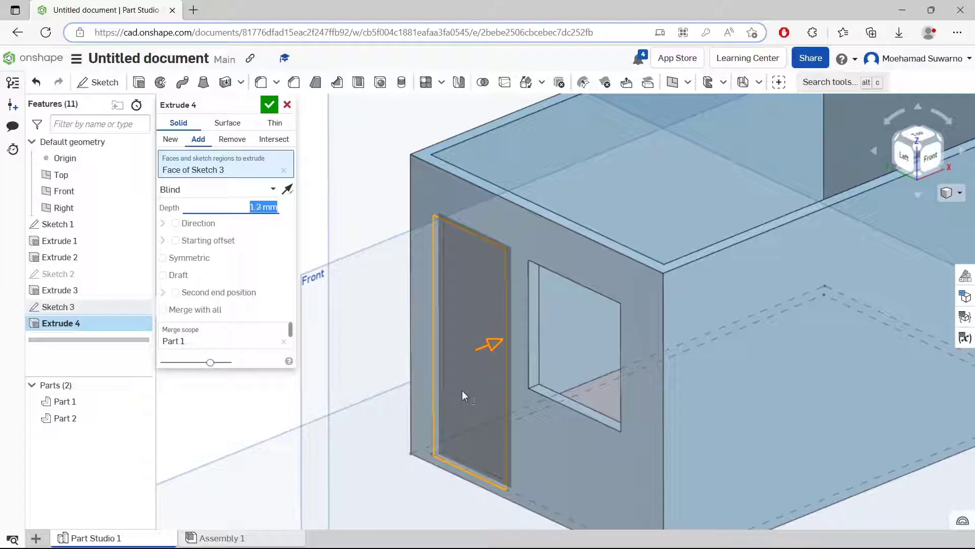
pyautogui.click(171, 139)
pyautogui.click(269, 104)
# - Fit the model in view and hide the Top, Front and Right planes
pyautogui.press('f')
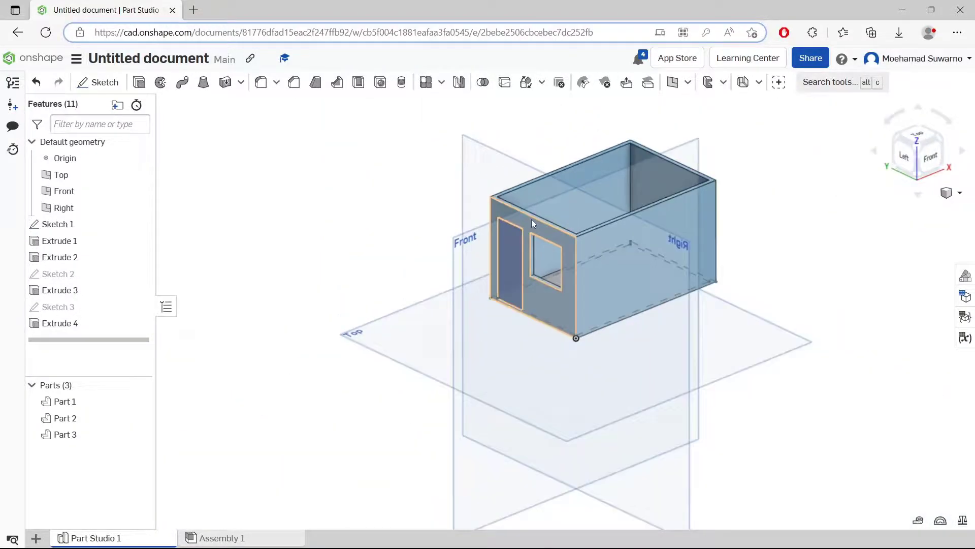
pyautogui.scroll(2, 305, 274)
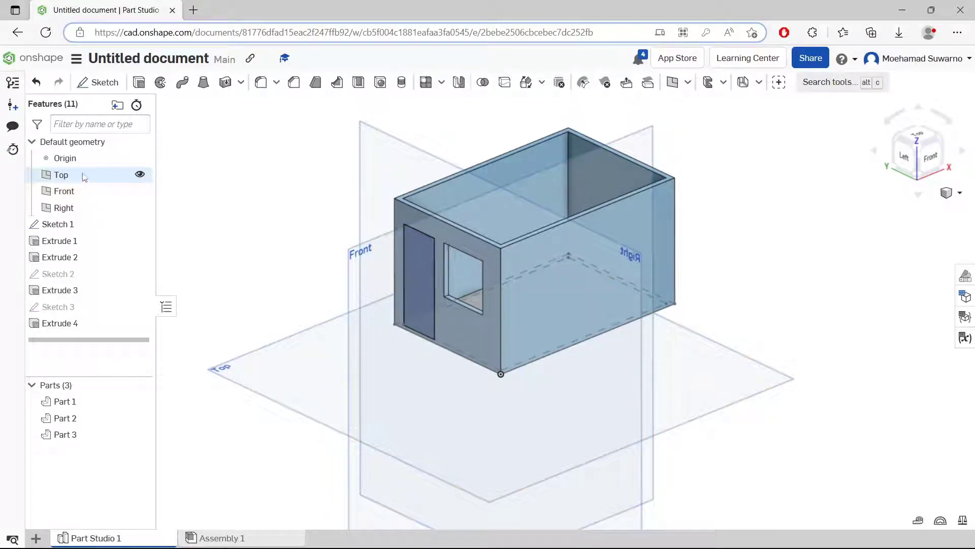
pyautogui.click(140, 174)
pyautogui.click(139, 191)
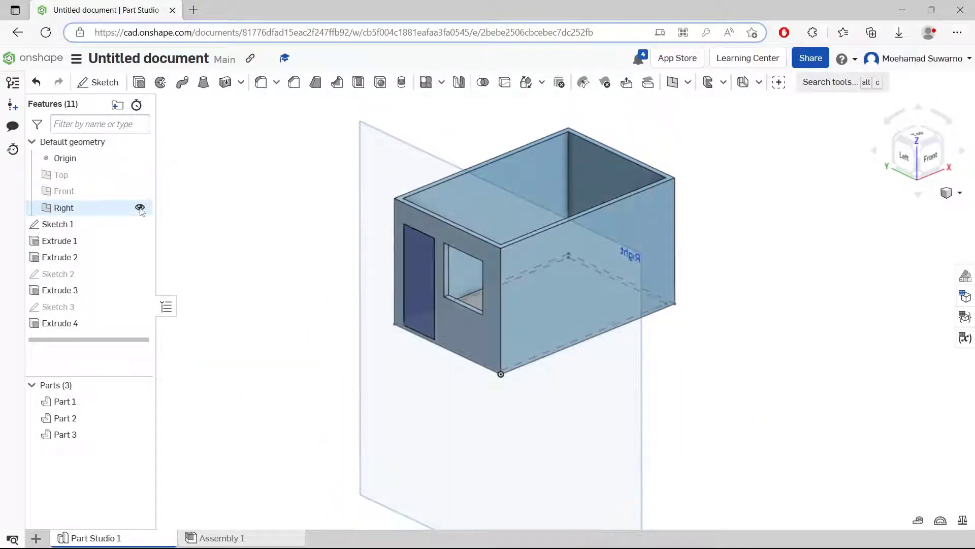
pyautogui.click(139, 208)
# - Select door Part 3 and start a Transform on it
pyautogui.scroll(5, 523, 260)
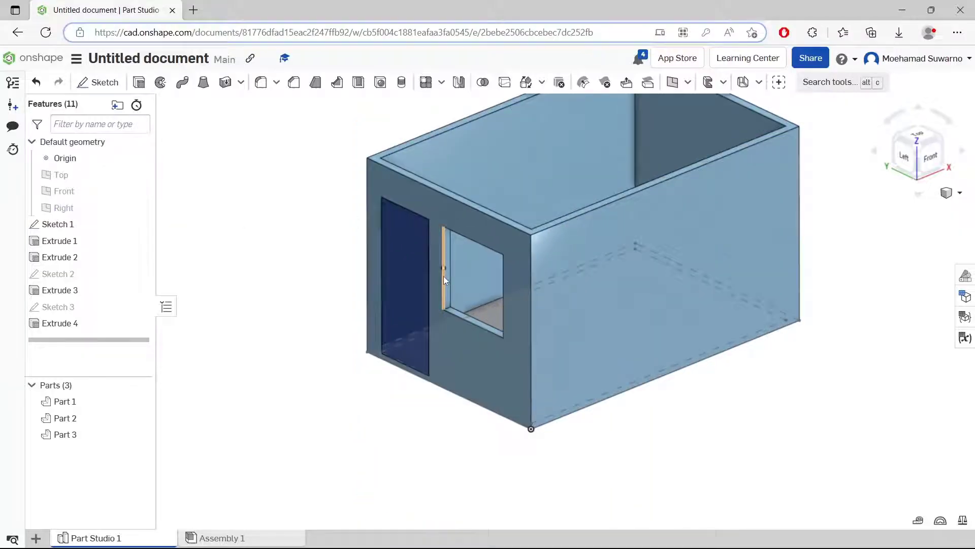
pyautogui.click(401, 284)
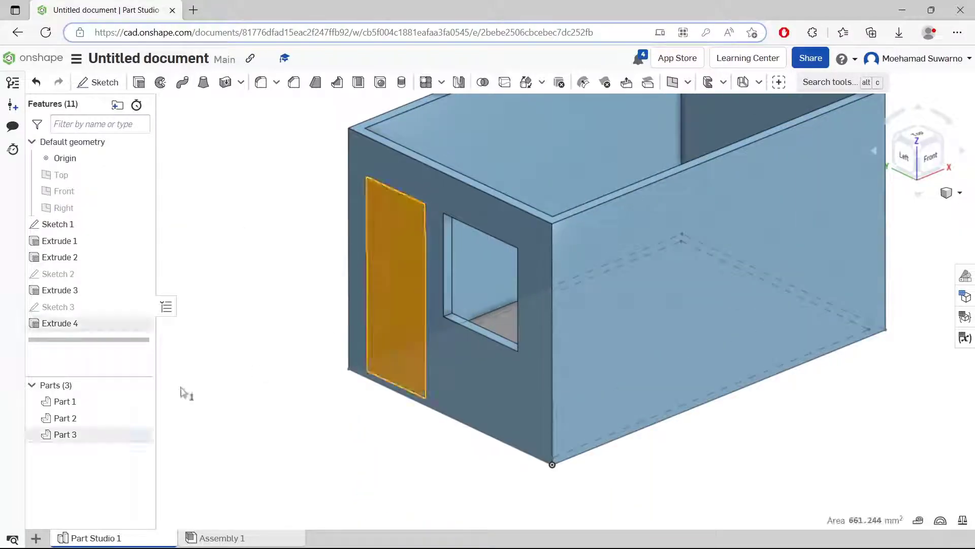
pyautogui.click(76, 435)
pyautogui.click(526, 82)
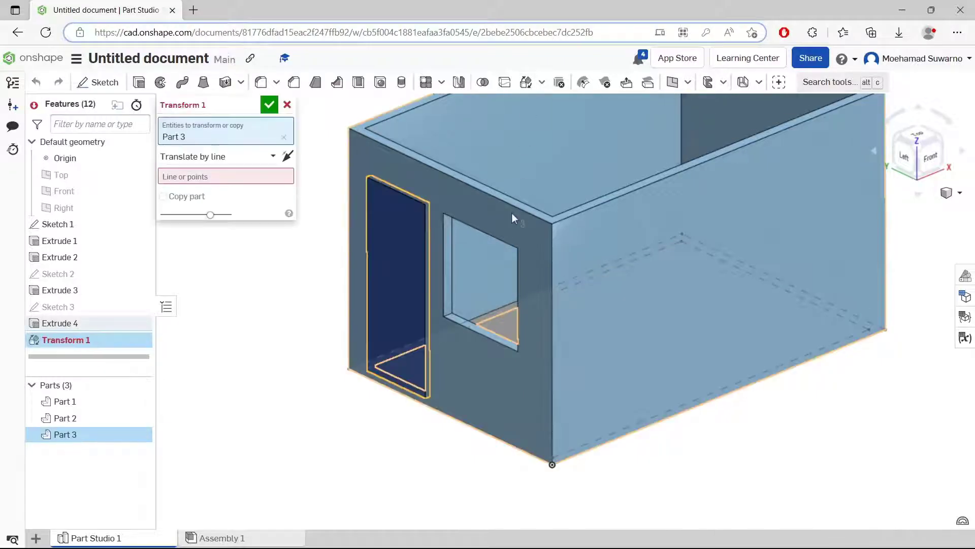
# - Rotate door Part 3 by 55 degrees about its vertical doorway edge
pyautogui.click(206, 157)
pyautogui.click(198, 241)
pyautogui.moveTo(406, 305); pyautogui.dragTo(504, 319, button='right')
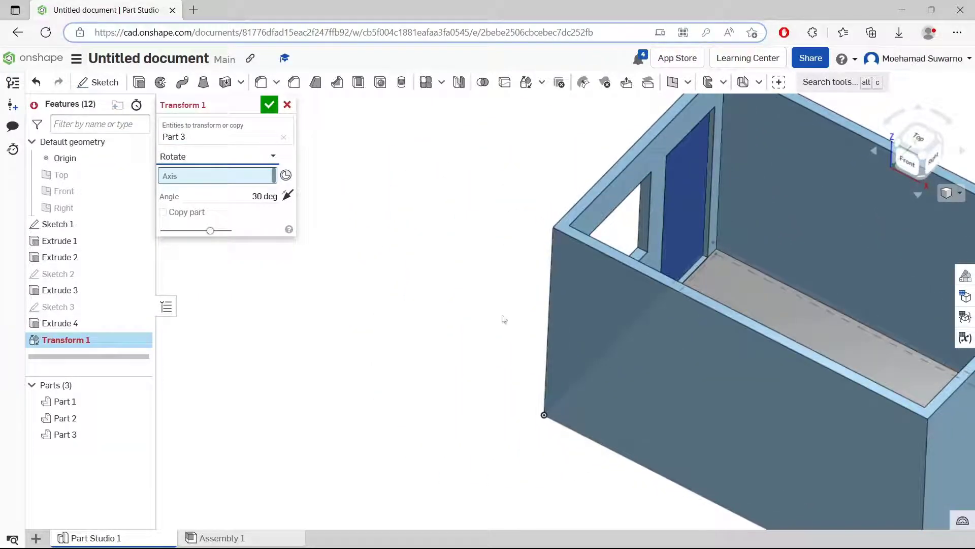
pyautogui.click(705, 188)
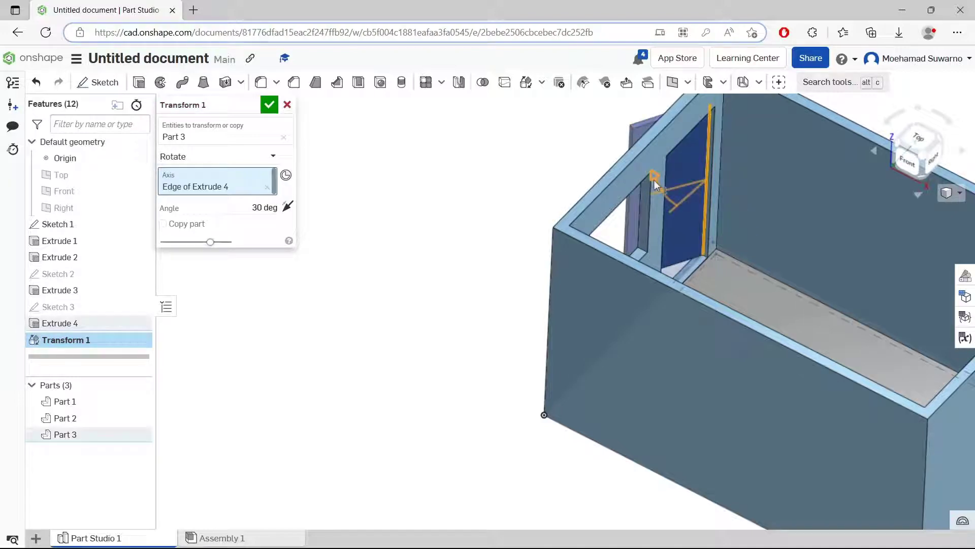
pyautogui.moveTo(671, 203); pyautogui.dragTo(703, 224)
pyautogui.moveTo(703, 224); pyautogui.dragTo(561, 308, button='right')
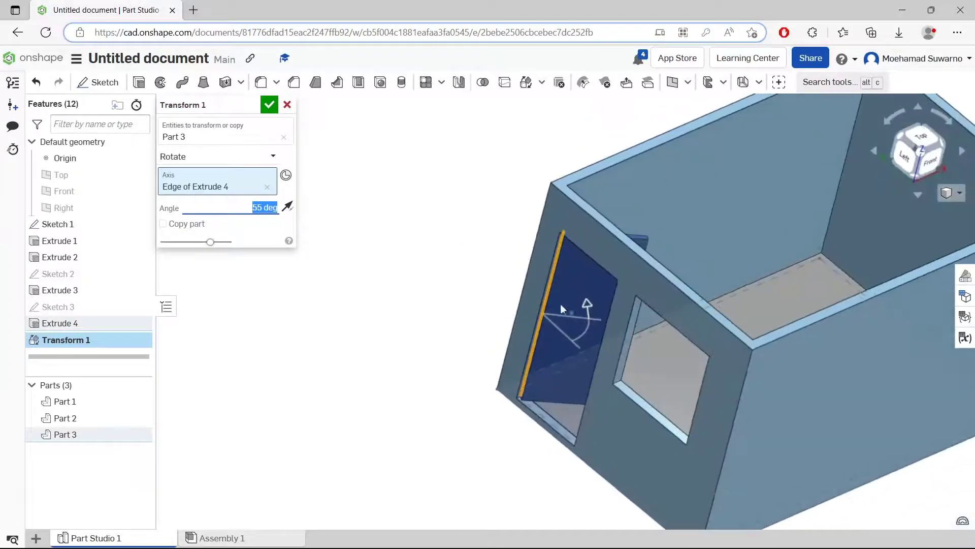
pyautogui.click(269, 104)
pyautogui.moveTo(751, 213); pyautogui.dragTo(599, 280, button='right')
# - Start a sketch on the front wall and draw a rectangle over the window opening
pyautogui.click(597, 269)
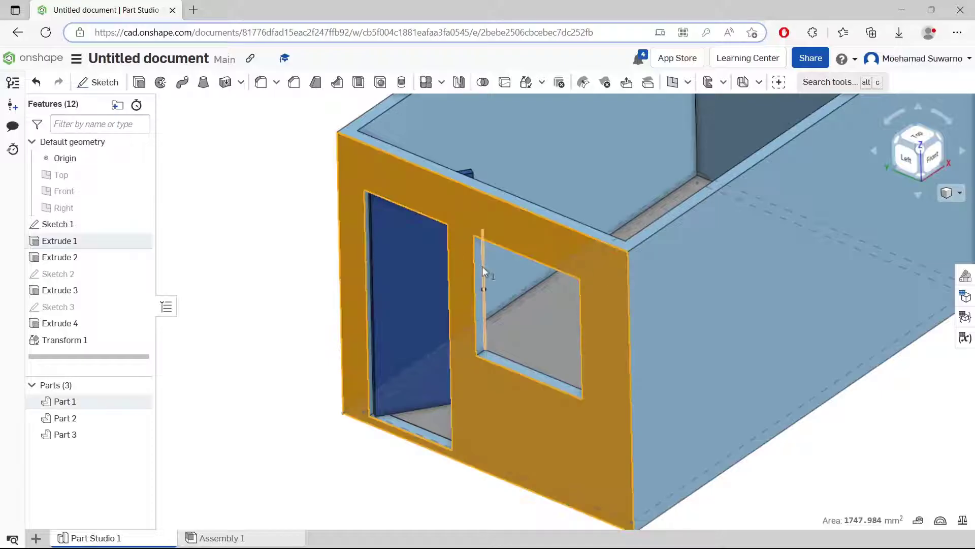
pyautogui.click(99, 82)
pyautogui.click(150, 83)
pyautogui.scroll(2, 440, 355)
pyautogui.click(484, 354)
pyautogui.click(609, 257)
pyautogui.scroll(2, 532, 303)
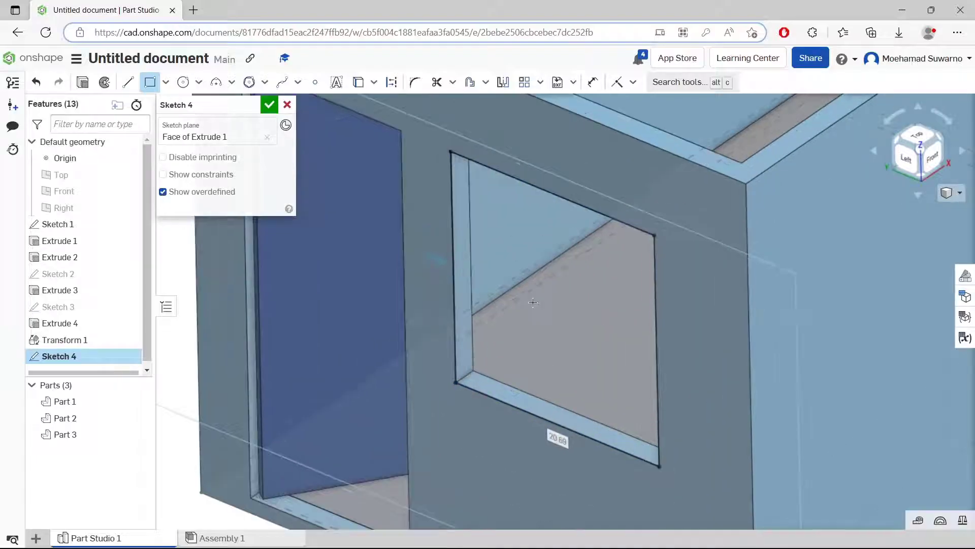
# - Offset the window rectangle's four edges 0.9 mm to form the frame border
pyautogui.click(470, 82)
pyautogui.click(551, 193)
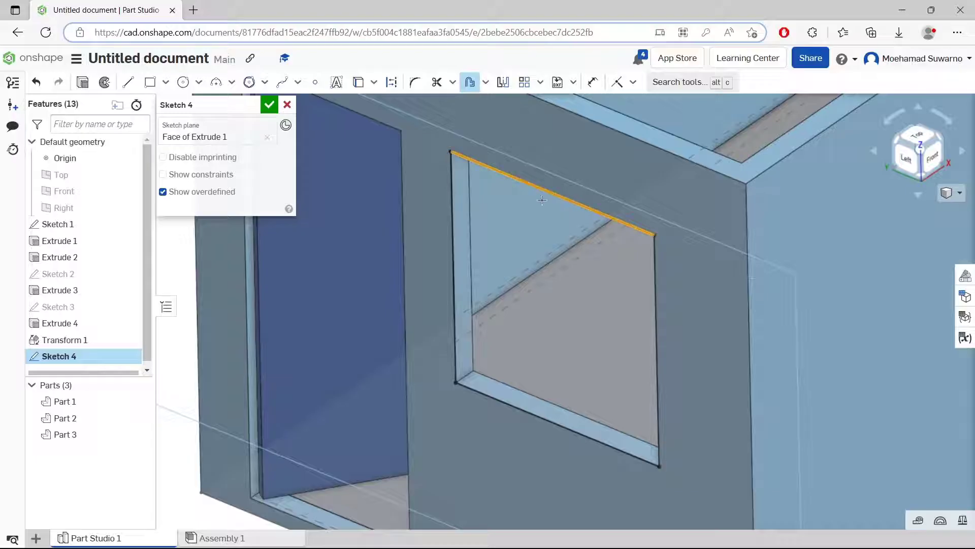
pyautogui.click(450, 243)
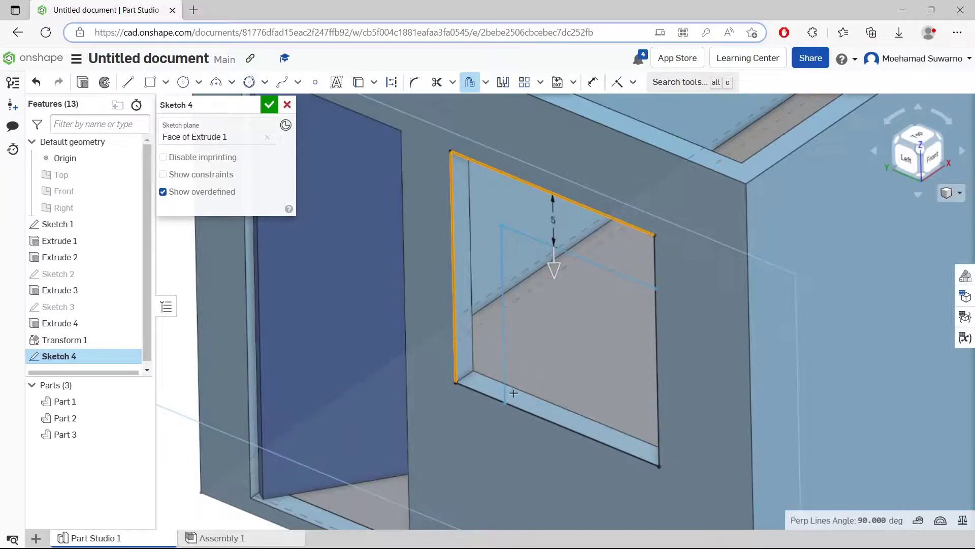
pyautogui.click(540, 416)
pyautogui.click(654, 356)
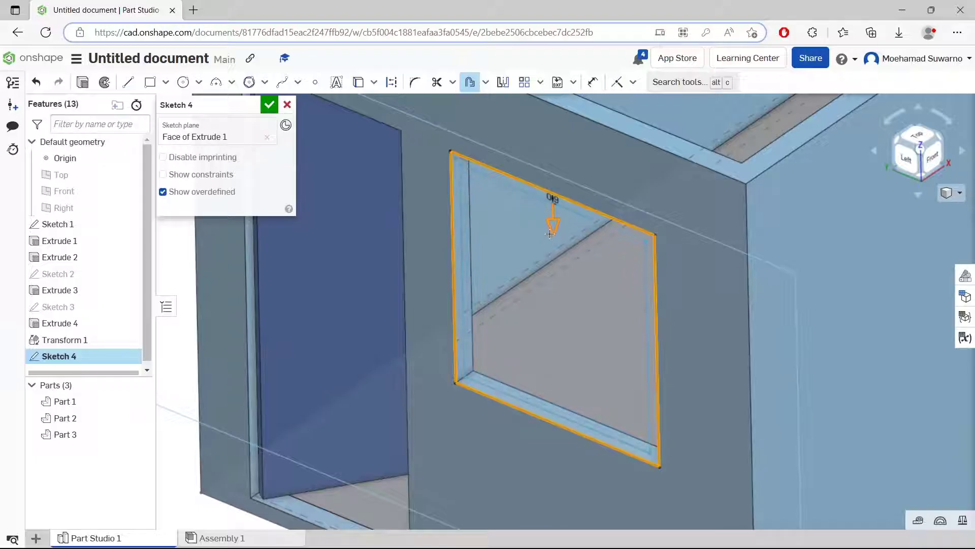
# - Draw a thin central divider rectangle across the window
pyautogui.click(150, 82)
pyautogui.scroll(2, 584, 236)
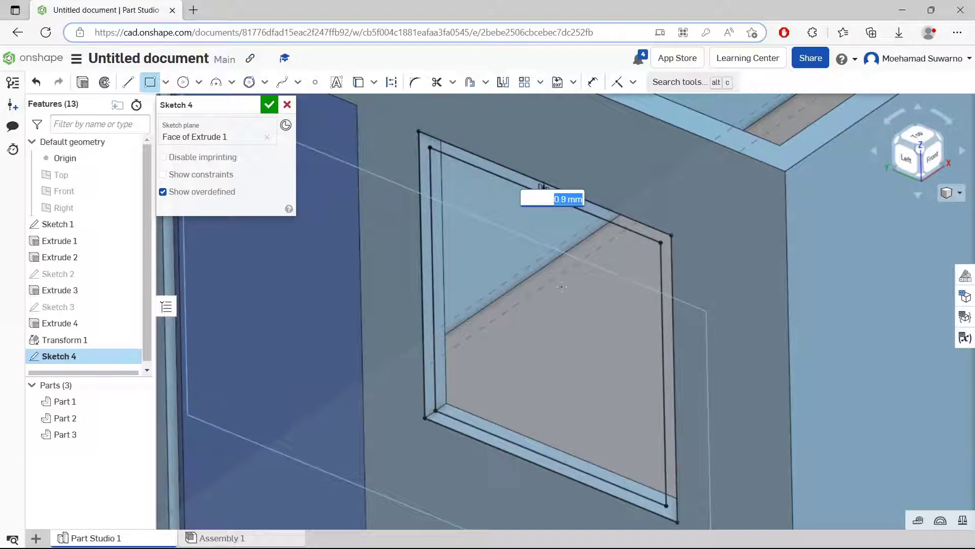
pyautogui.scroll(-4, 554, 239)
pyautogui.scroll(5, 541, 222)
pyautogui.scroll(3, 545, 207)
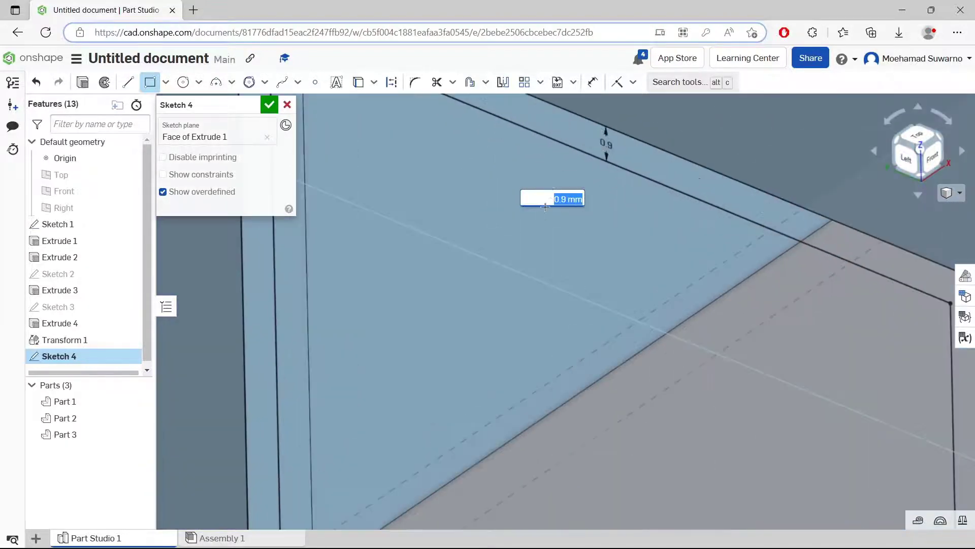
pyautogui.moveTo(590, 154); pyautogui.dragTo(624, 181)
pyautogui.scroll(-5, 589, 328)
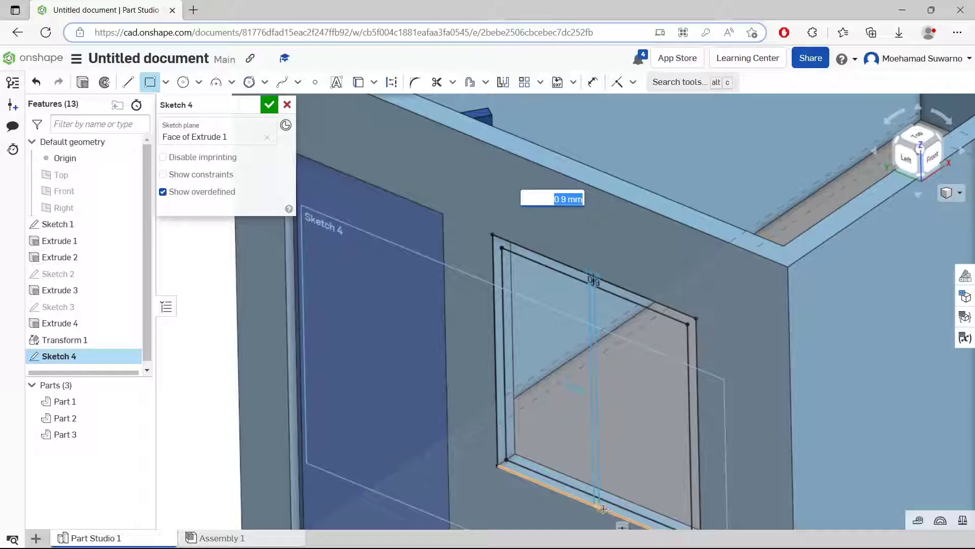
pyautogui.moveTo(604, 508)
pyautogui.mouseDown(button='right')
pyautogui.moveTo(652, 307)
pyautogui.moveTo(462, 175)
pyautogui.mouseUp(button='right')
# - Trim the overlapping lines of the window frame and accept Sketch 4
pyautogui.click(440, 85)
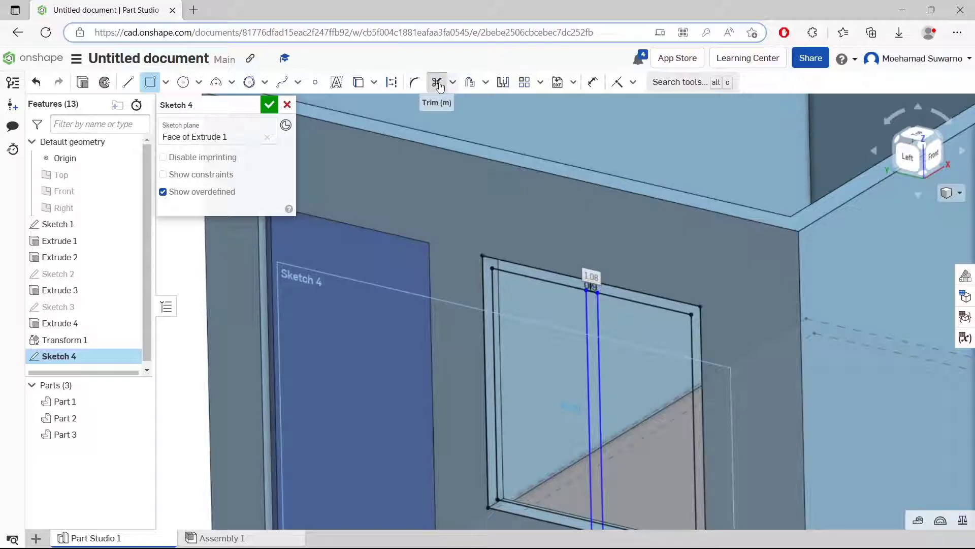
pyautogui.scroll(5, 582, 274)
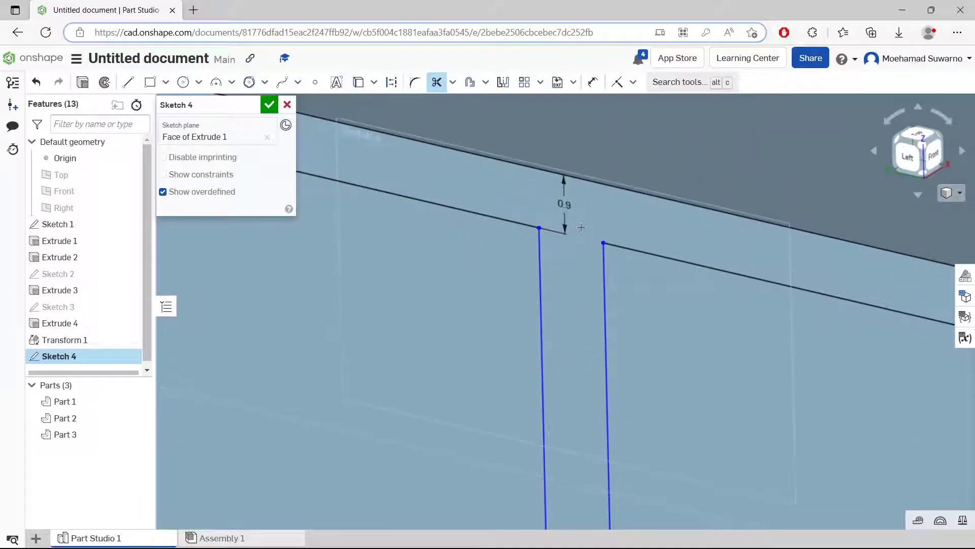
pyautogui.scroll(-5, 582, 244)
pyautogui.scroll(5, 589, 435)
pyautogui.scroll(3, 589, 437)
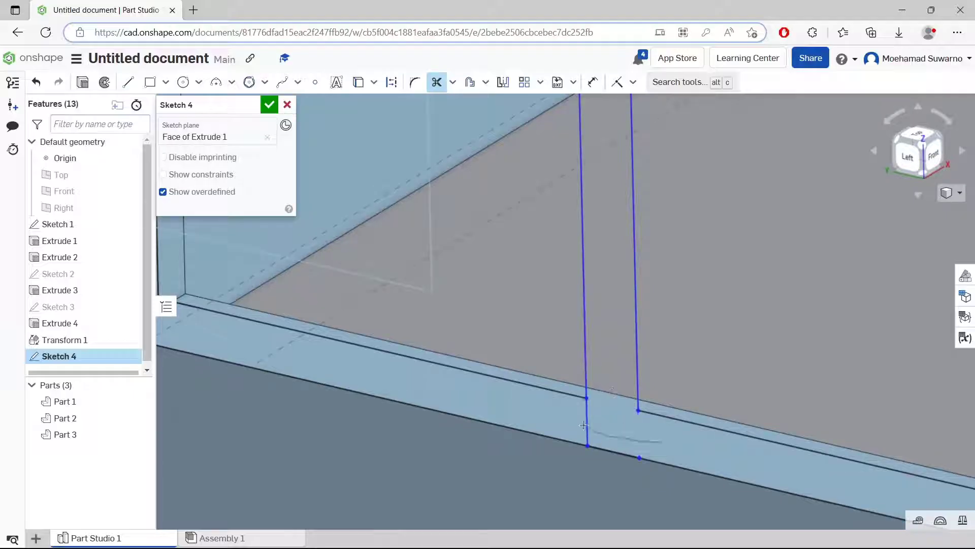
pyautogui.scroll(-5, 574, 421)
pyautogui.scroll(2, 628, 229)
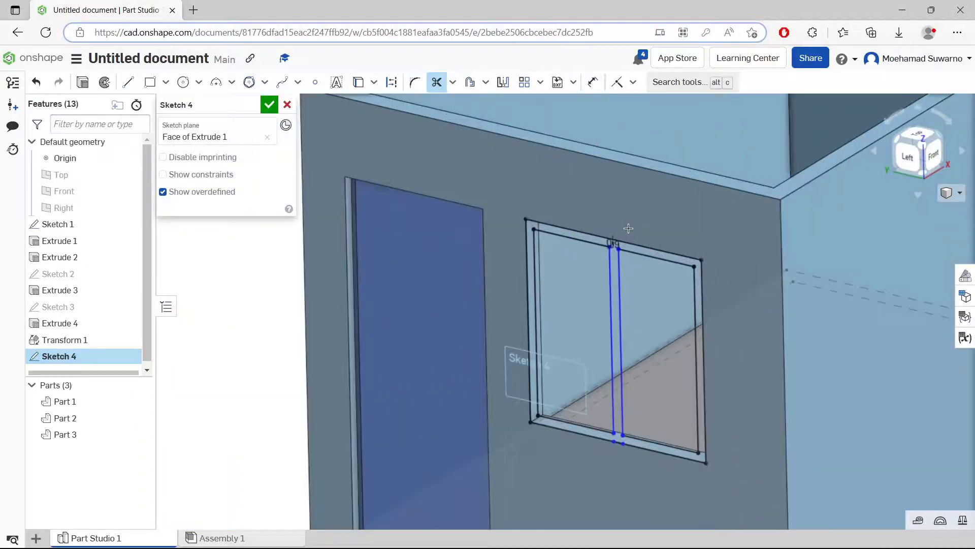
pyautogui.click(270, 105)
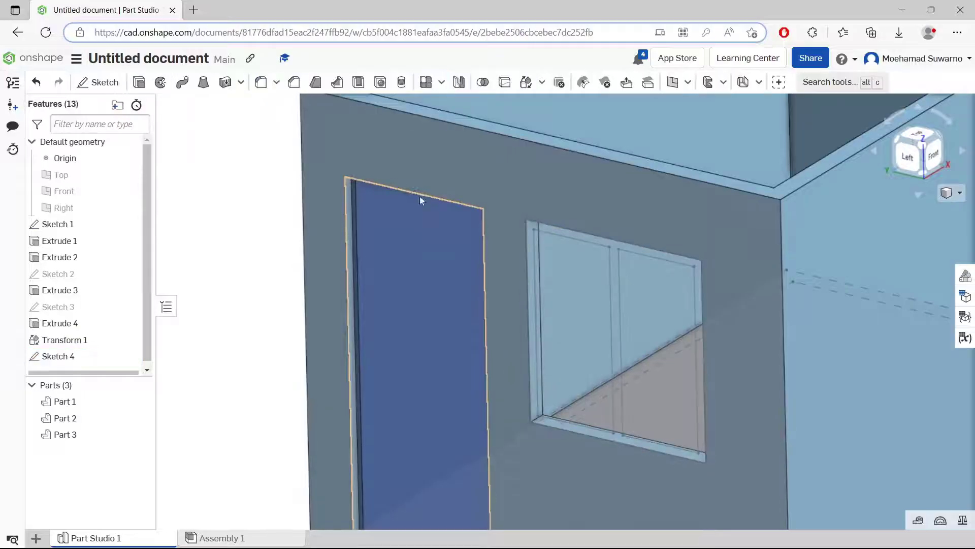
# - Extrude the window frame region 0.6 mm deep as new Part 4
pyautogui.click(139, 83)
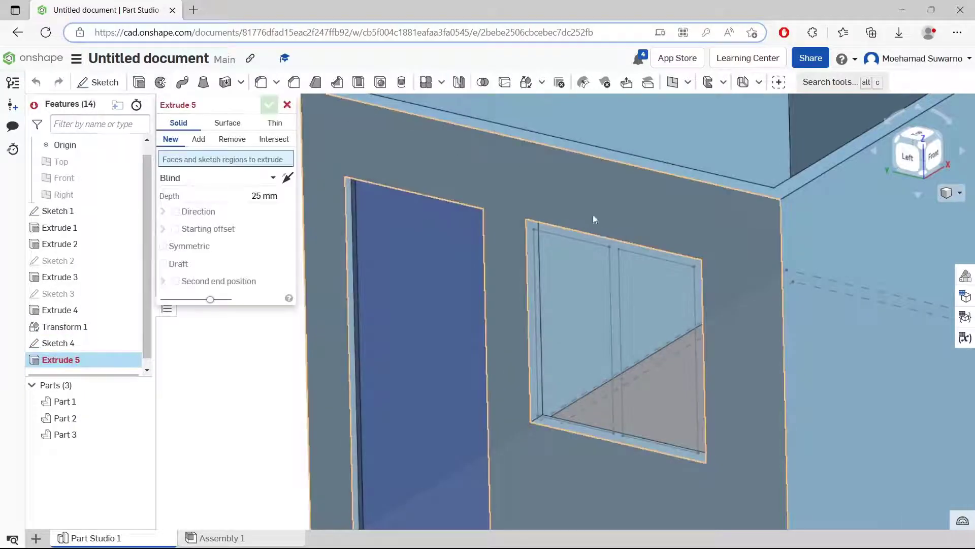
pyautogui.click(606, 241)
pyautogui.moveTo(519, 429); pyautogui.dragTo(614, 364)
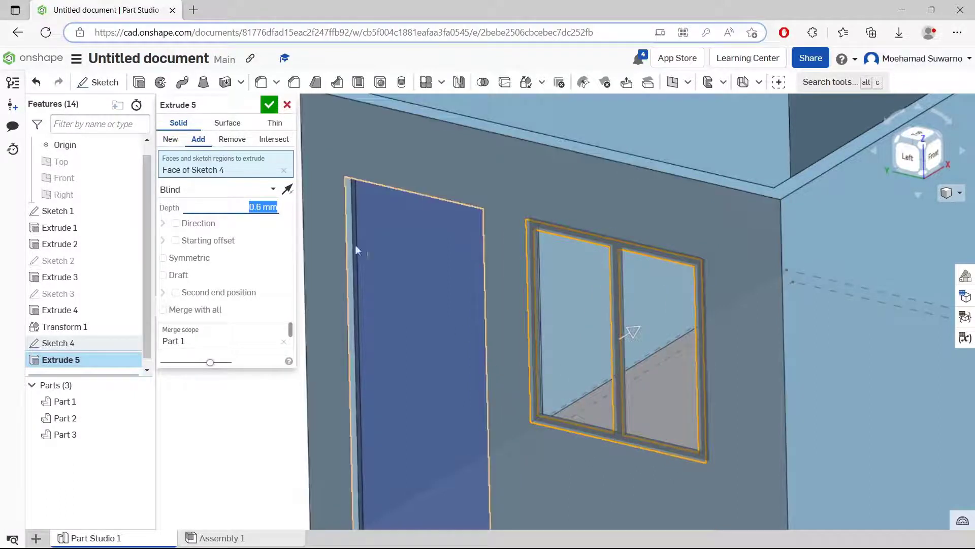
pyautogui.click(165, 140)
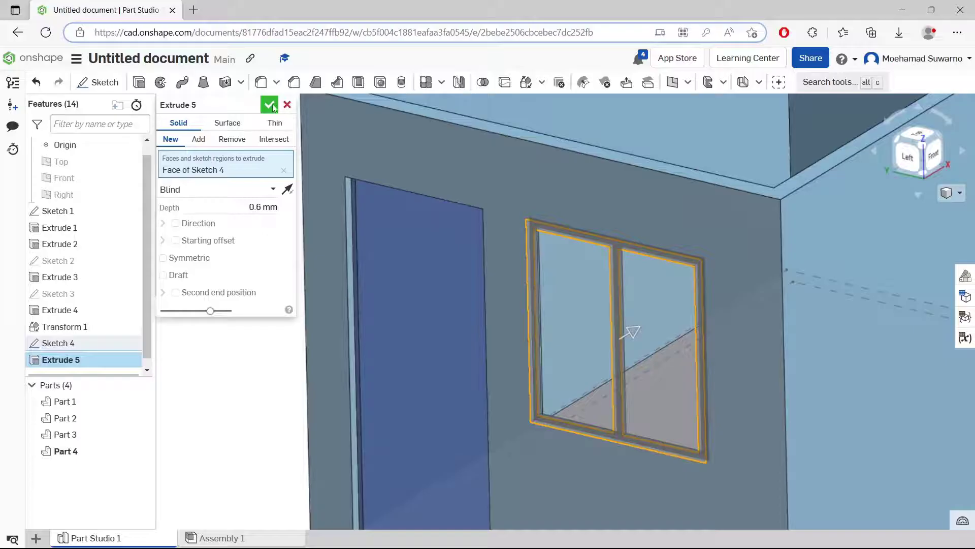
pyautogui.click(270, 105)
# - Orbit the house and select the front wall face
pyautogui.scroll(-5, 585, 363)
pyautogui.moveTo(625, 352); pyautogui.dragTo(610, 335, button='right')
pyautogui.click(614, 335)
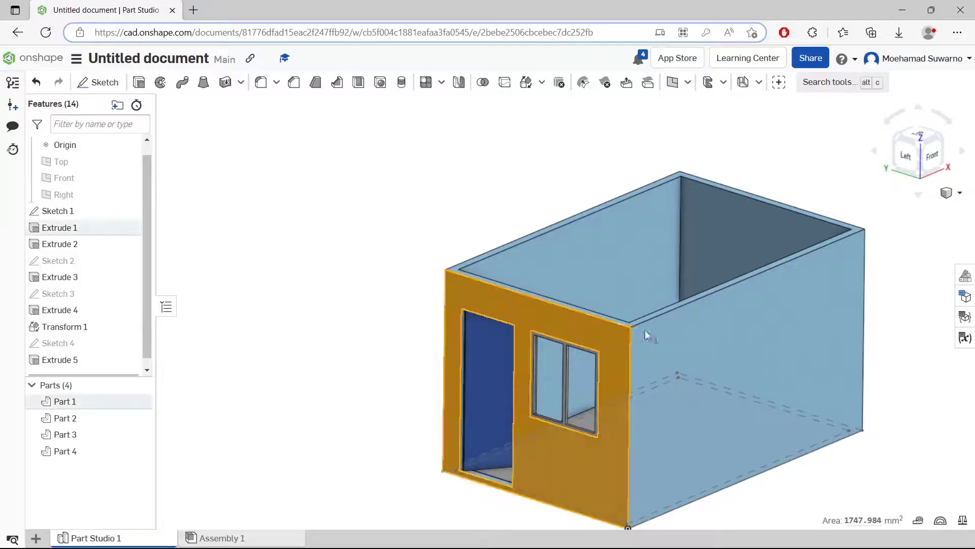
# - Sketch a triangular gable on the front wall: two sloped lines meeting above the wall's centre
pyautogui.click(909, 159)
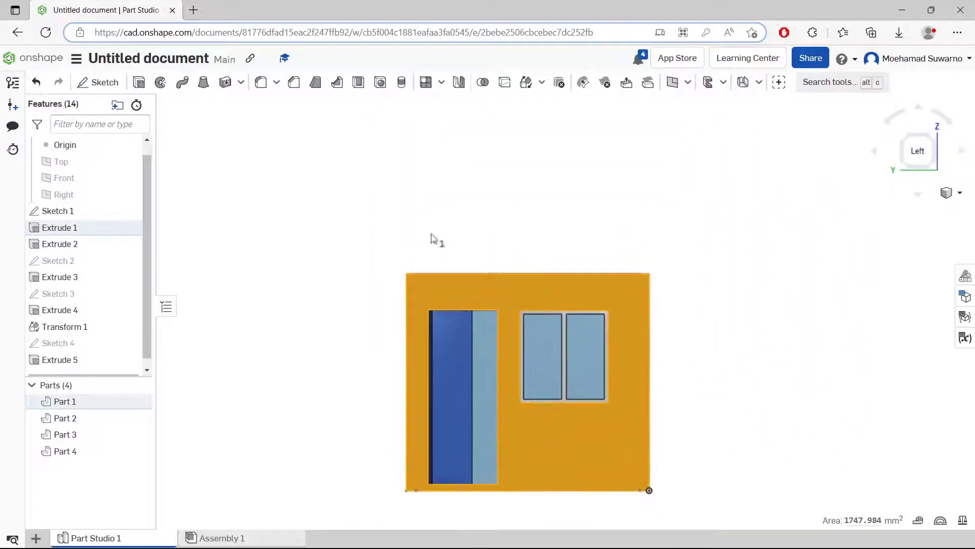
pyautogui.click(99, 82)
pyautogui.click(125, 85)
pyautogui.click(407, 272)
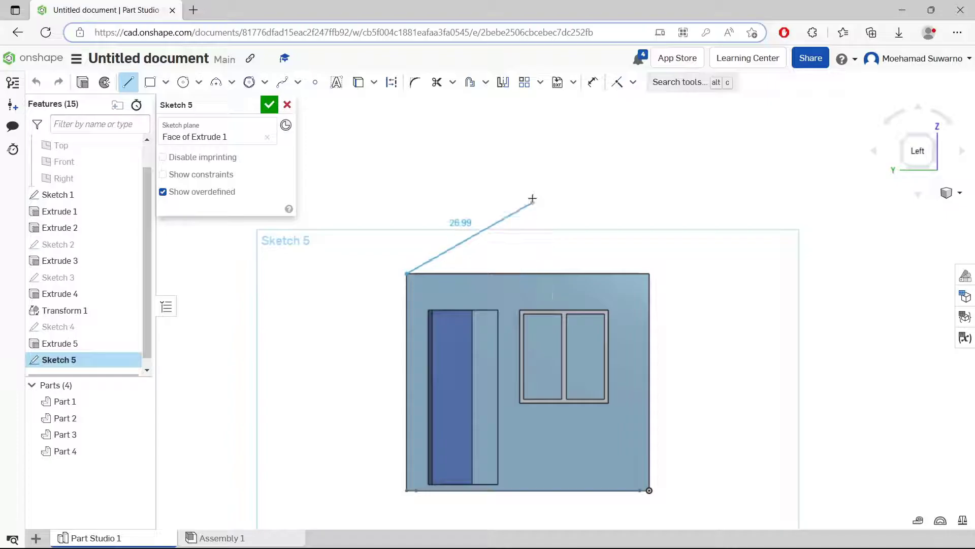
pyautogui.click(529, 163)
pyautogui.click(651, 275)
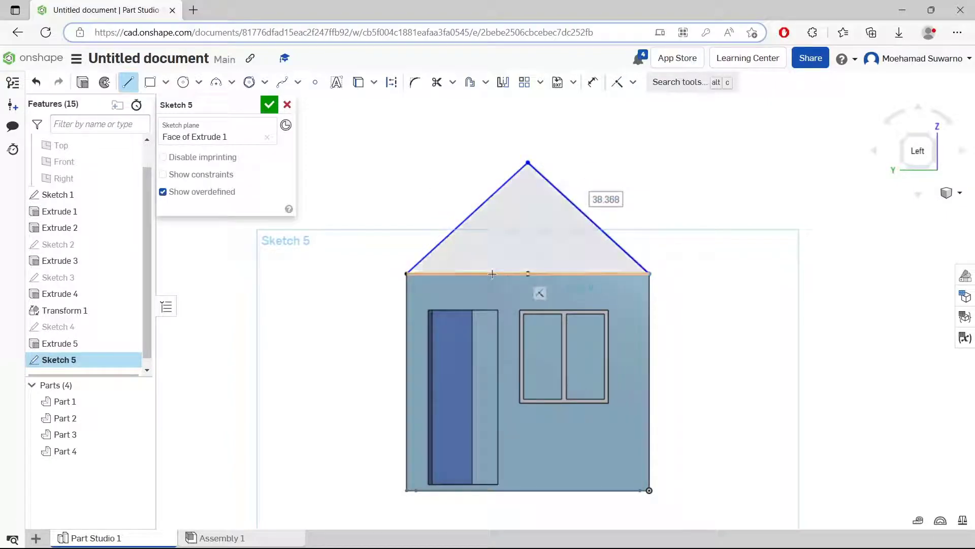
pyautogui.moveTo(697, 257); pyautogui.dragTo(733, 256, button='right')
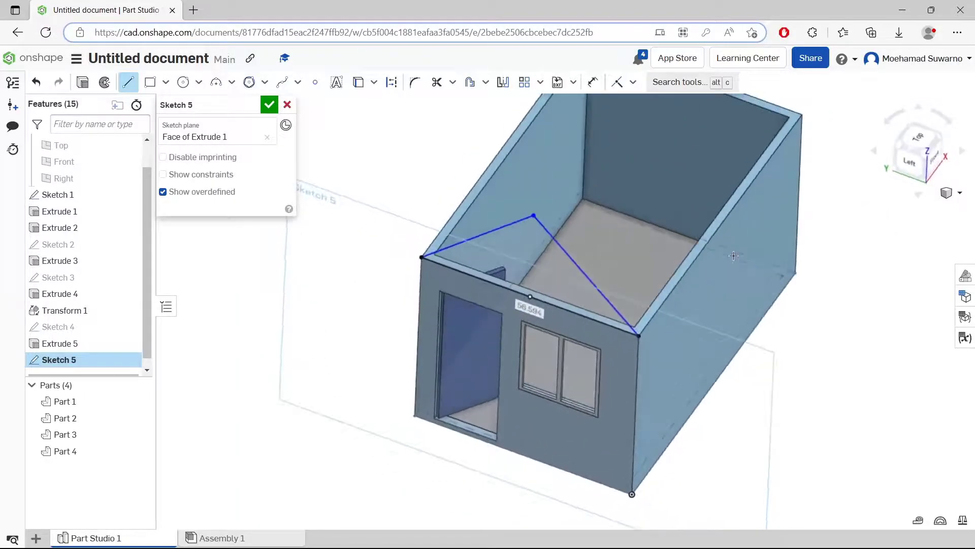
# - Extrude only Sketch 5's triangular gable region 85.6 mm back, adding it to Part 1
pyautogui.click(83, 83)
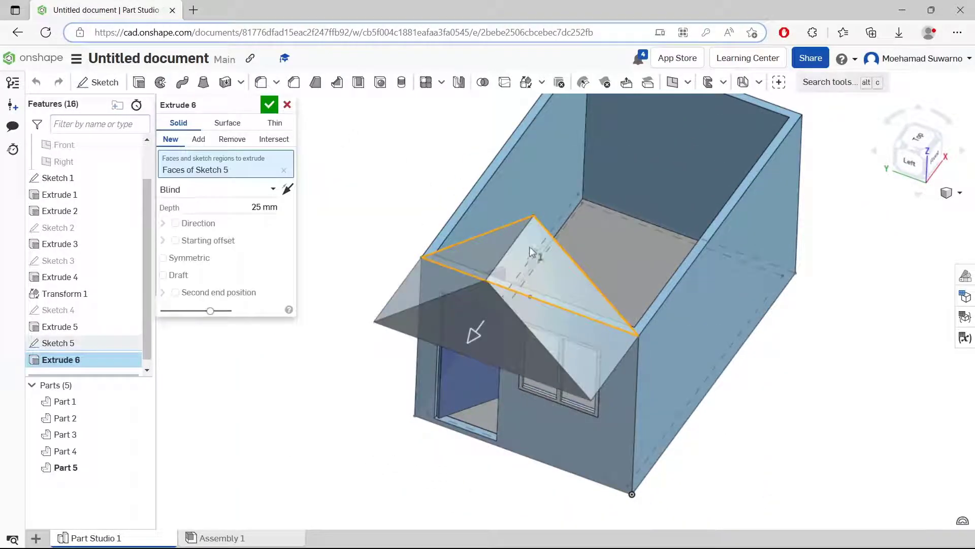
pyautogui.click(530, 246)
pyautogui.click(537, 246)
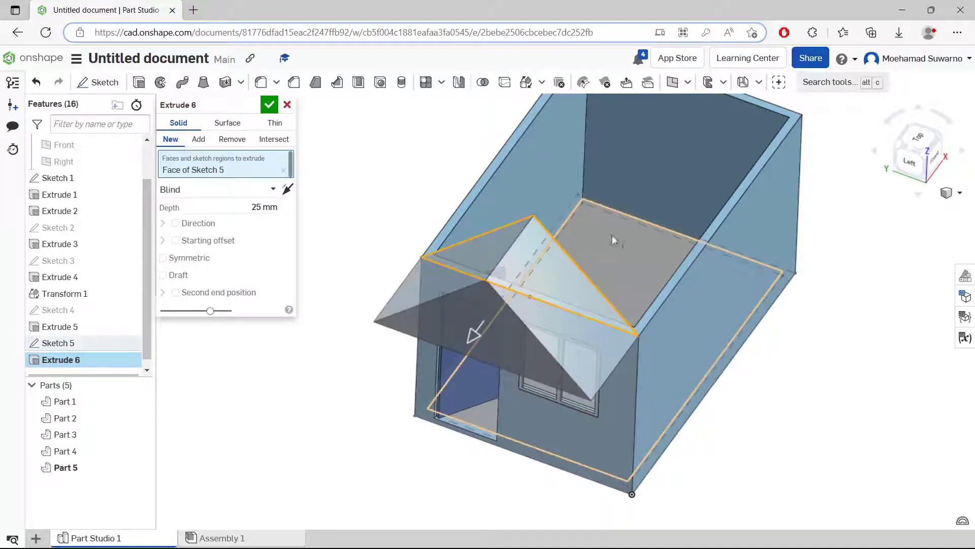
pyautogui.moveTo(649, 99); pyautogui.dragTo(790, 137)
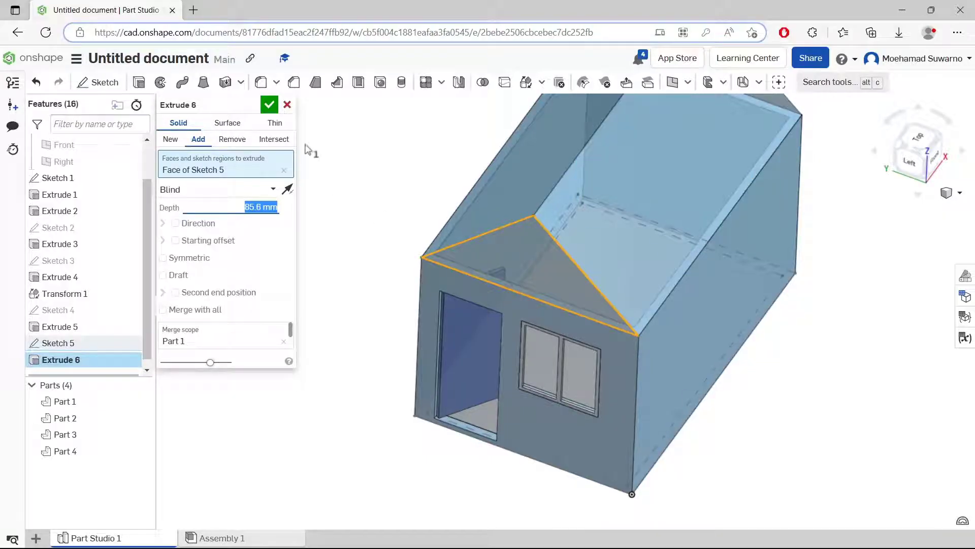
pyautogui.click(269, 104)
pyautogui.hotkey('shift', '3')
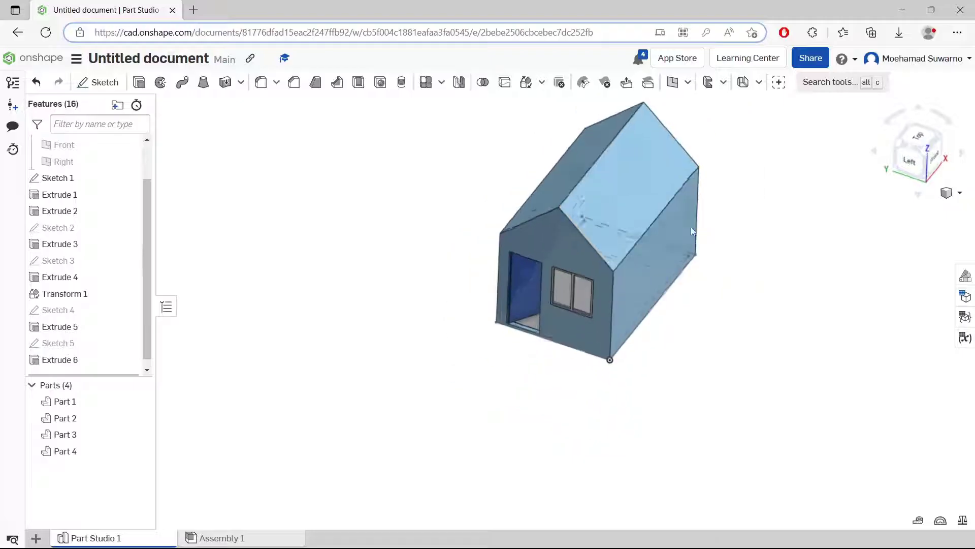
# - Start Sketch 6 on the front gable wall face, viewed straight on from the Left
pyautogui.moveTo(721, 199); pyautogui.dragTo(670, 216, button='right')
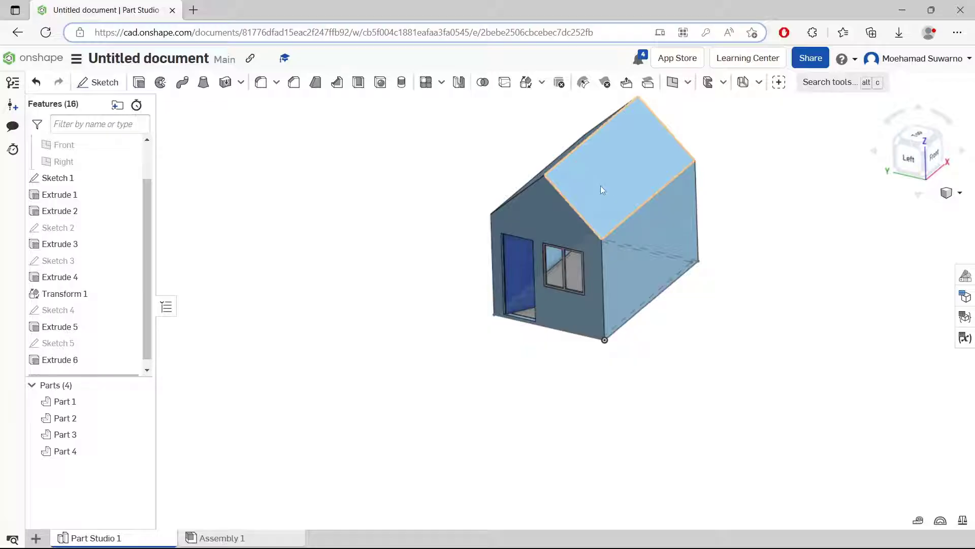
pyautogui.scroll(5, 600, 104)
pyautogui.scroll(-3, 453, 191)
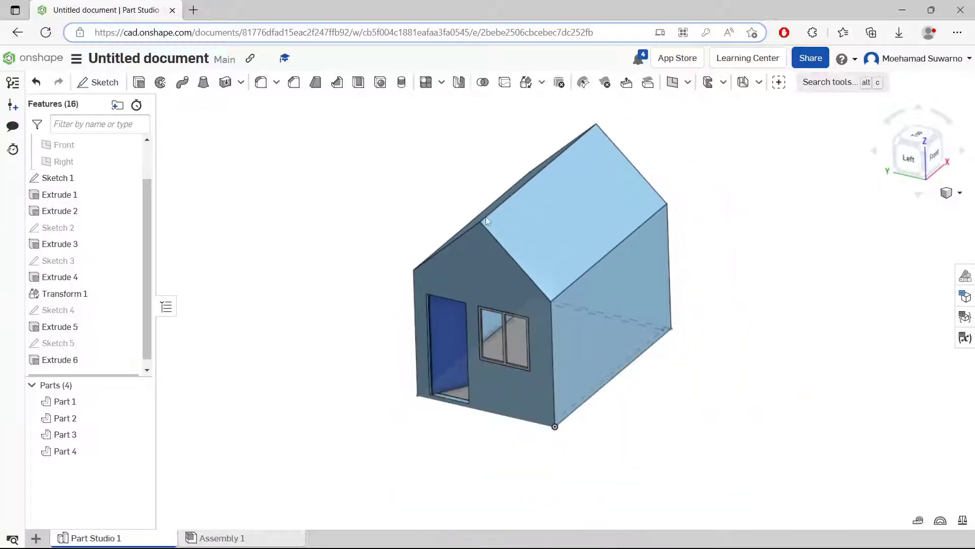
pyautogui.click(482, 274)
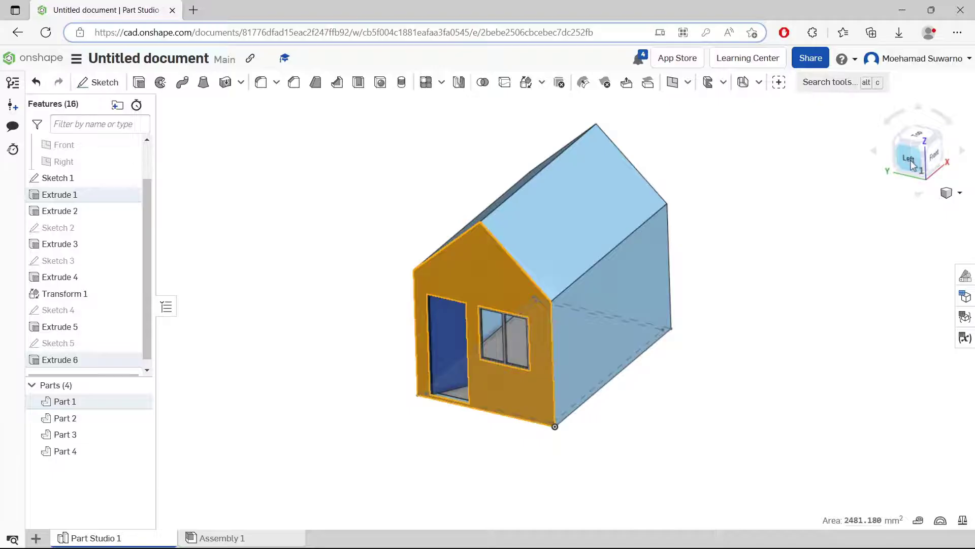
pyautogui.click(917, 172)
pyautogui.click(101, 85)
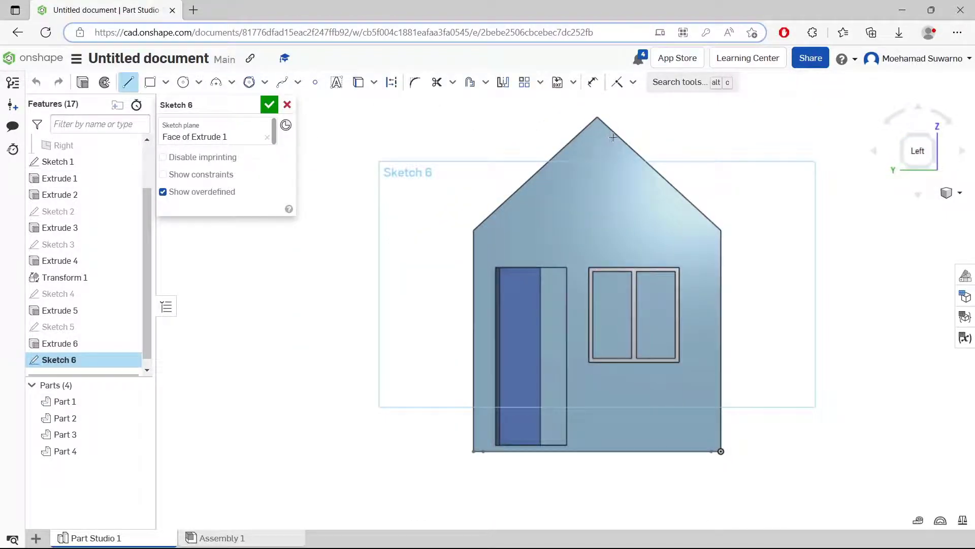
# - Draw two roof lines from the apex down past the left and right walls
pyautogui.click(597, 116)
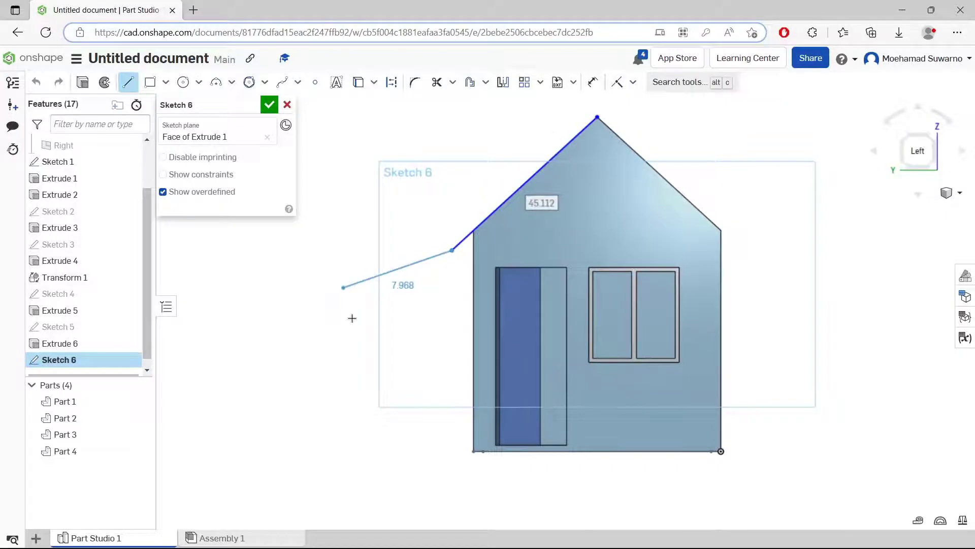
pyautogui.click(452, 248)
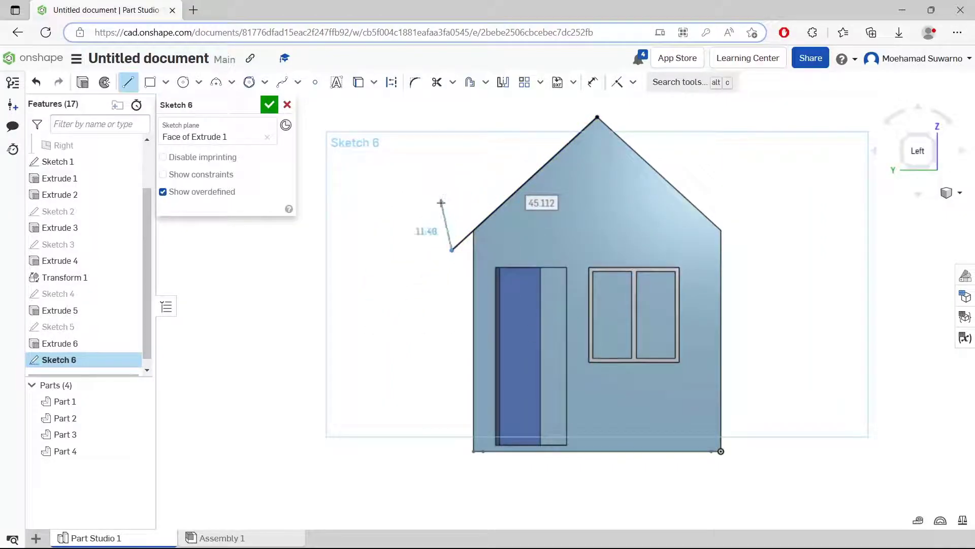
pyautogui.press('Escape')
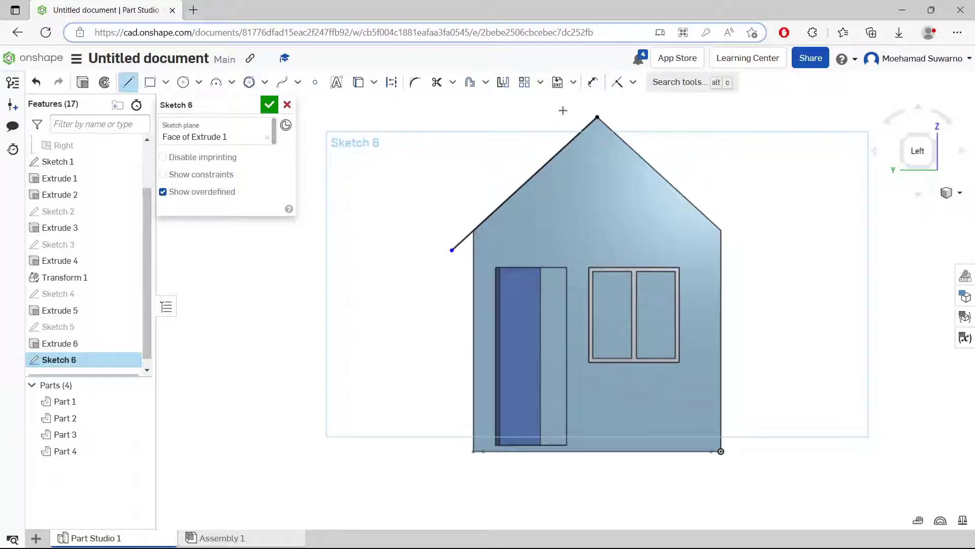
pyautogui.click(598, 116)
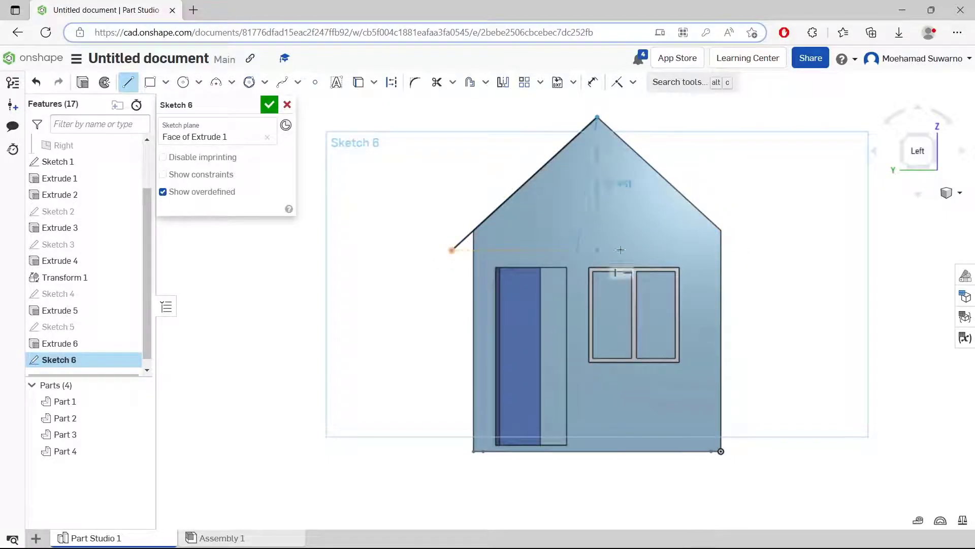
pyautogui.click(742, 249)
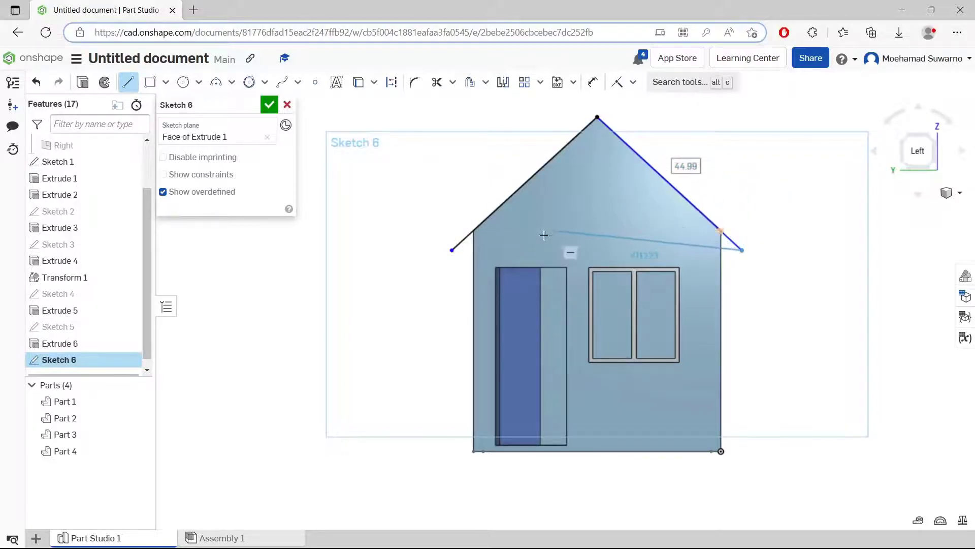
pyautogui.press('Escape')
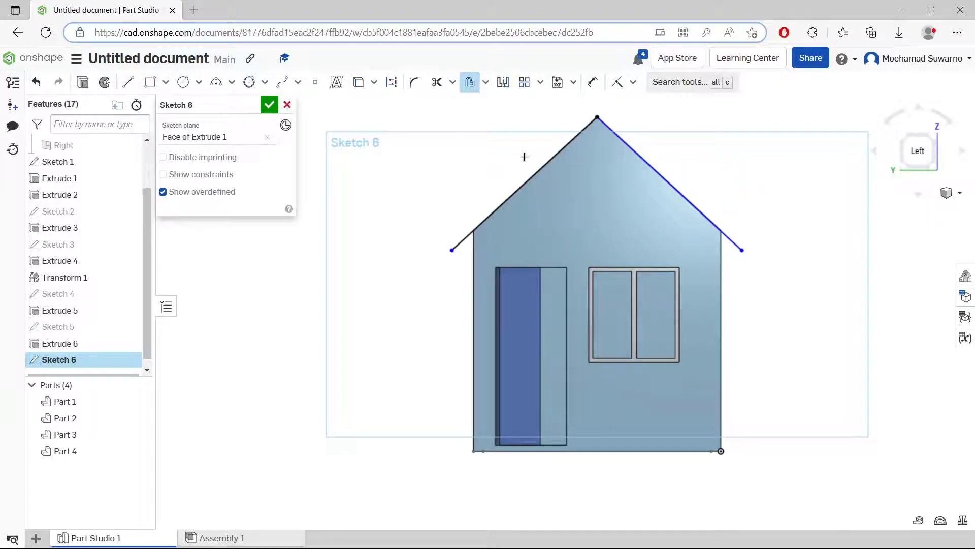
# - Offset both roof lines 2.1 mm, close the outline ends, and preview its extrusion
pyautogui.click(540, 167)
pyautogui.click(638, 151)
pyautogui.moveTo(490, 149); pyautogui.dragTo(499, 159)
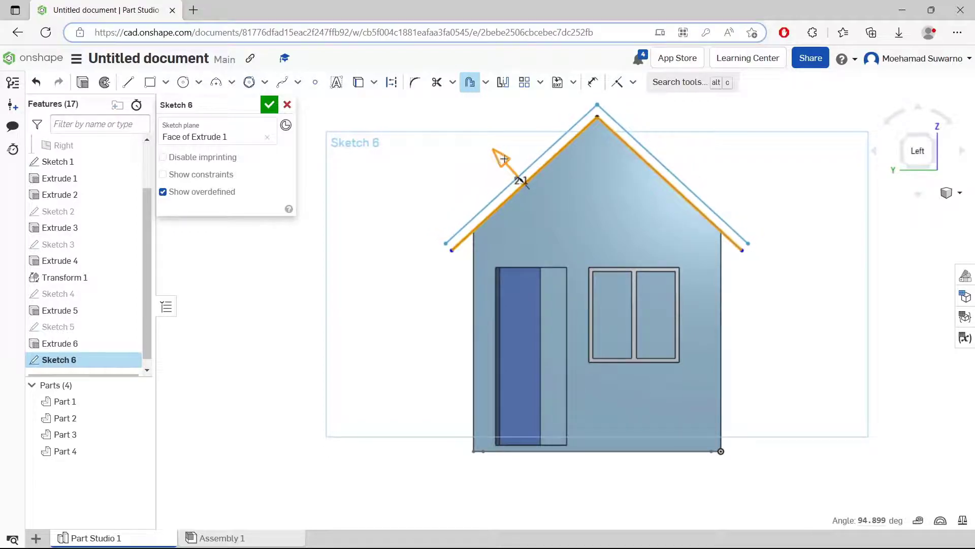
pyautogui.press('l')
pyautogui.scroll(3, 472, 216)
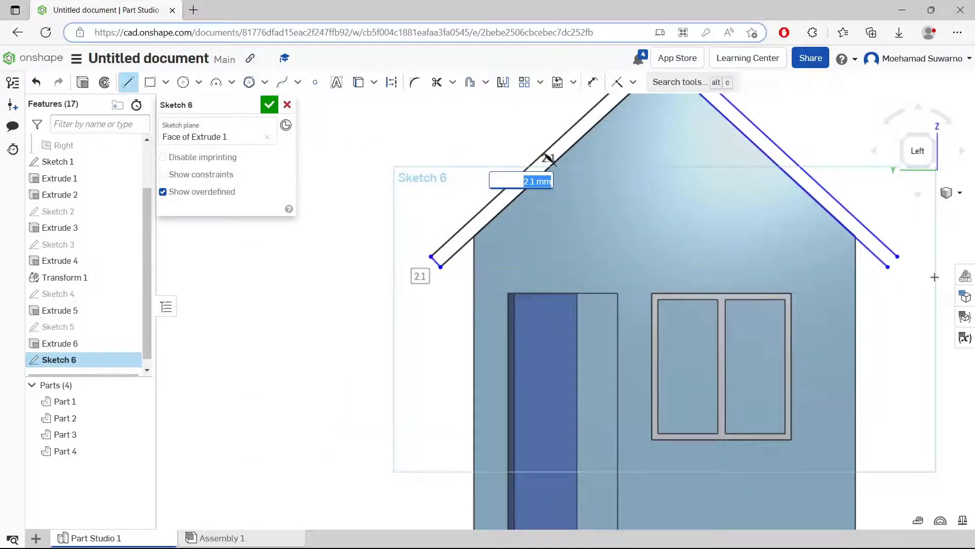
pyautogui.click(896, 257)
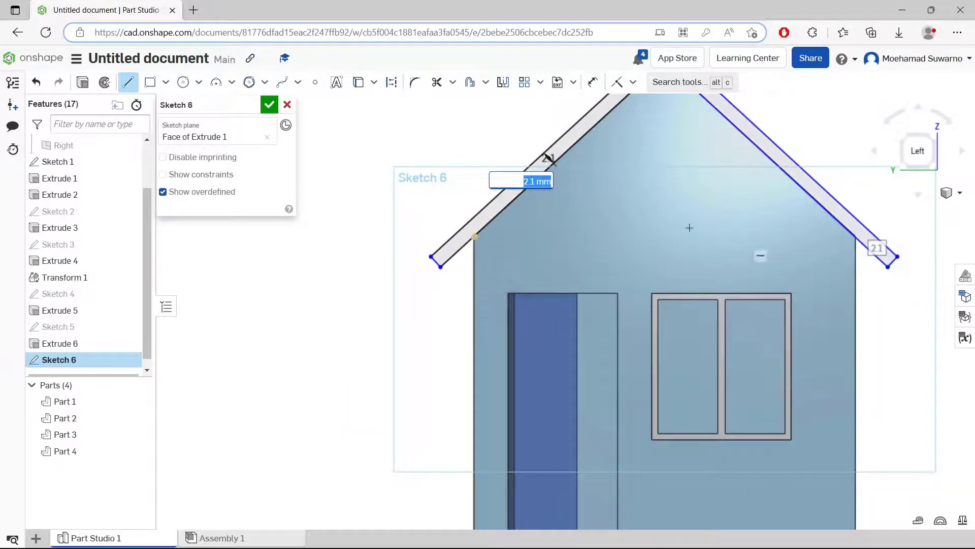
pyautogui.click(83, 82)
pyautogui.scroll(-5, 690, 229)
pyautogui.moveTo(692, 227)
pyautogui.mouseDown(button='right')
pyautogui.moveTo(716, 262)
pyautogui.moveTo(716, 241)
pyautogui.moveTo(733, 272)
pyautogui.moveTo(714, 241)
pyautogui.mouseUp(button='right')
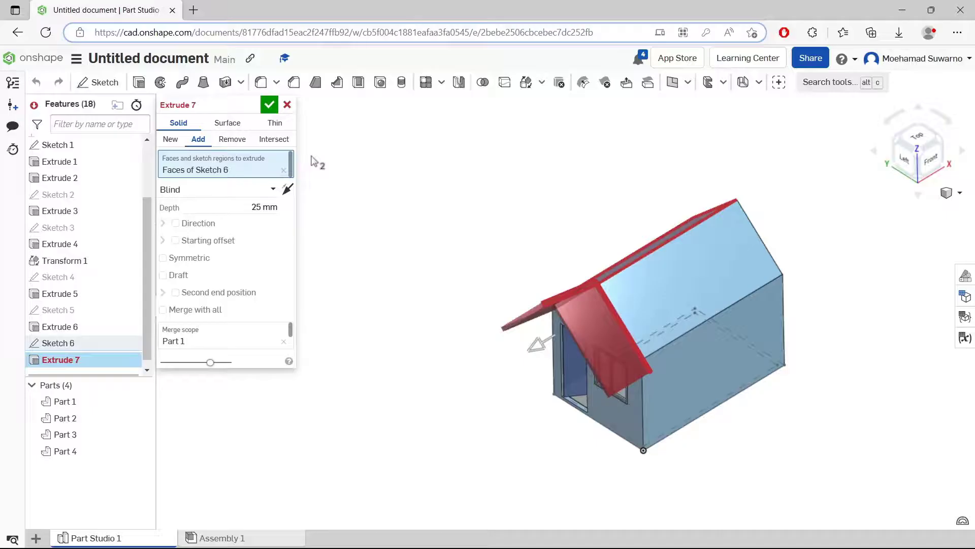
# - Extrude the roof as a new part, 91.9 mm back with a 10.1 mm second end
pyautogui.moveTo(536, 345); pyautogui.dragTo(766, 261)
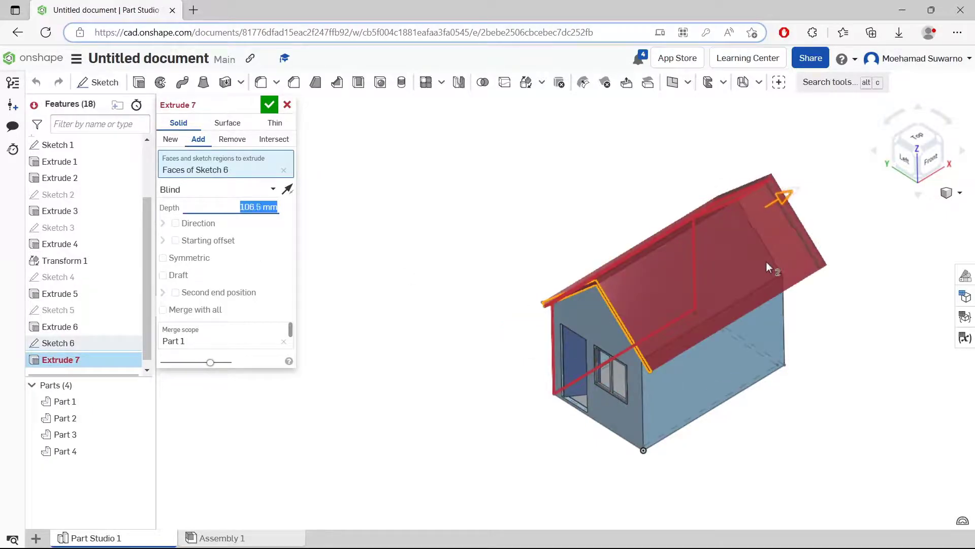
pyautogui.click(170, 140)
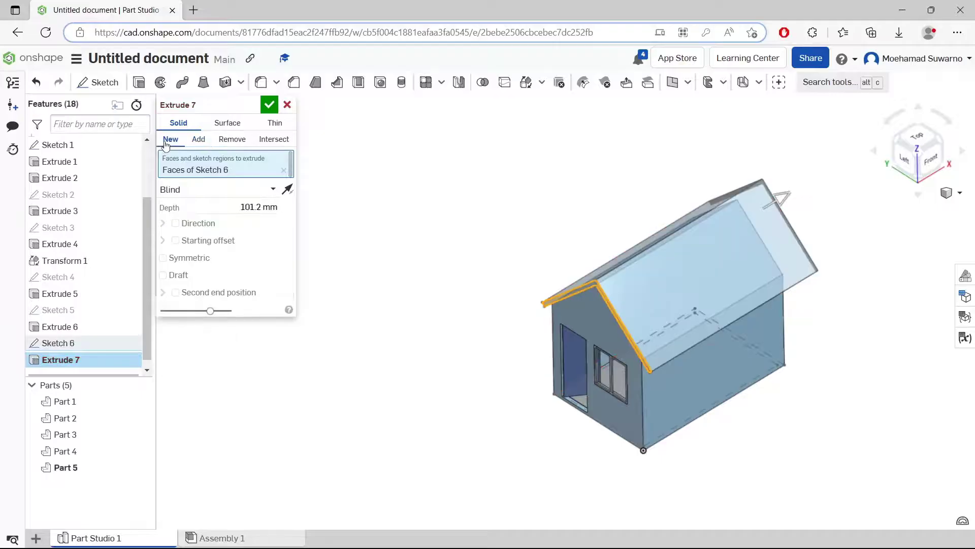
pyautogui.moveTo(736, 246)
pyautogui.mouseDown(button='right')
pyautogui.moveTo(786, 275)
pyautogui.moveTo(788, 239)
pyautogui.moveTo(734, 239)
pyautogui.mouseUp(button='right')
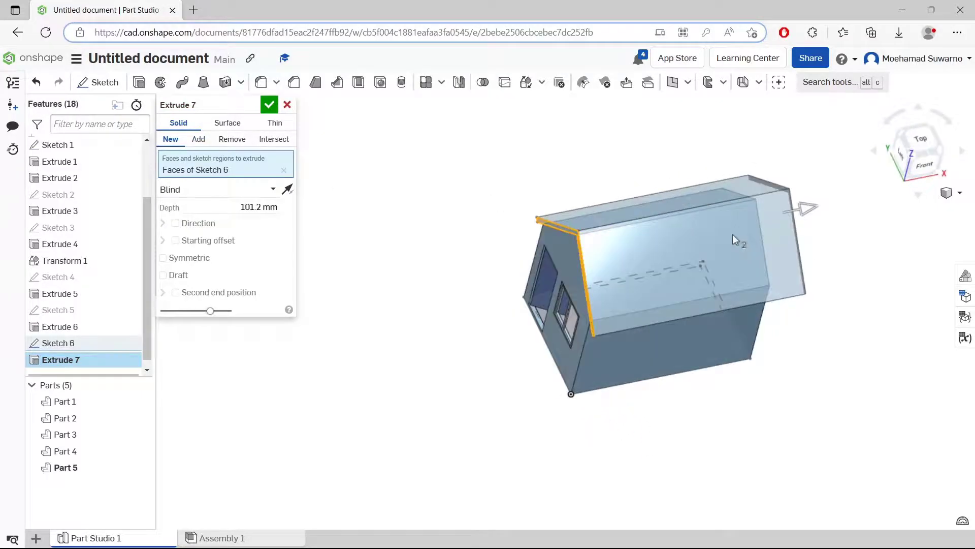
pyautogui.click(175, 292)
pyautogui.moveTo(504, 273); pyautogui.dragTo(527, 277)
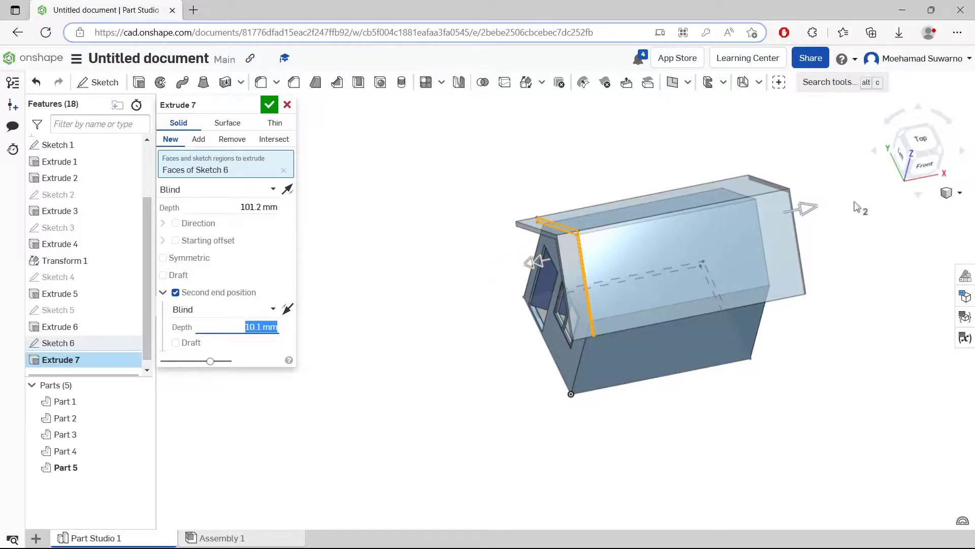
pyautogui.moveTo(814, 214); pyautogui.dragTo(788, 213)
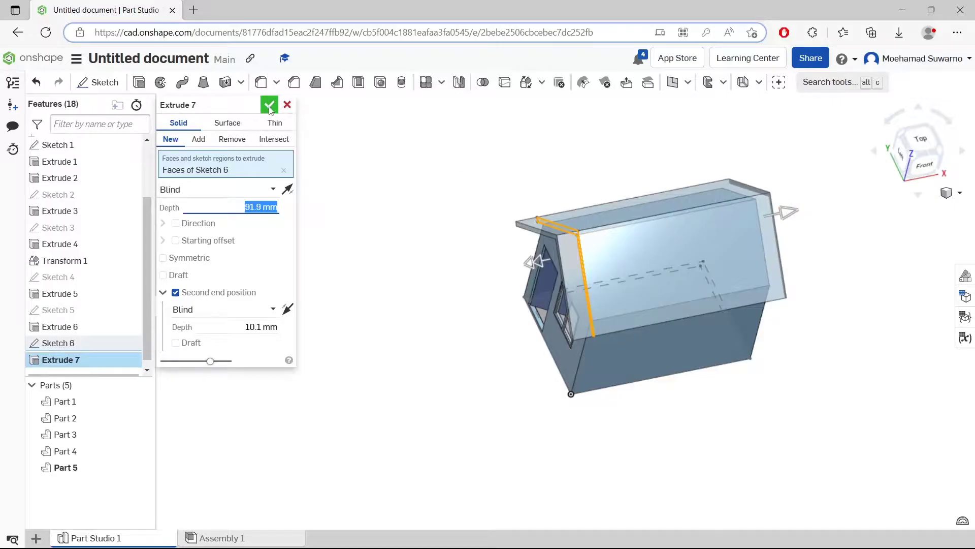
pyautogui.click(270, 106)
# - Orbit and pan the view to inspect the roofed house
pyautogui.moveTo(653, 270); pyautogui.dragTo(382, 185, button='right')
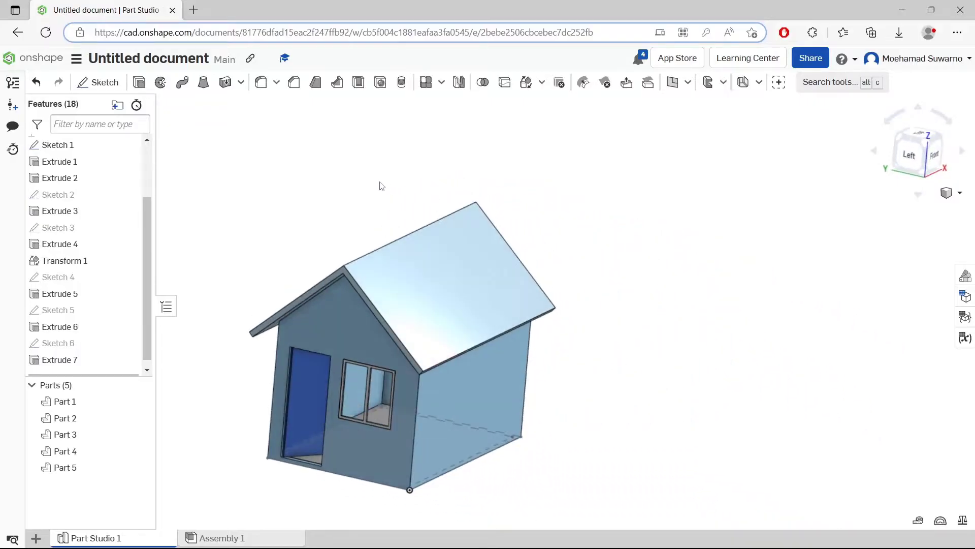
pyautogui.moveTo(471, 263); pyautogui.dragTo(596, 202, button='middle')
pyautogui.moveTo(689, 189); pyautogui.dragTo(689, 187, button='right')
pyautogui.moveTo(743, 280); pyautogui.dragTo(788, 289, button='middle')
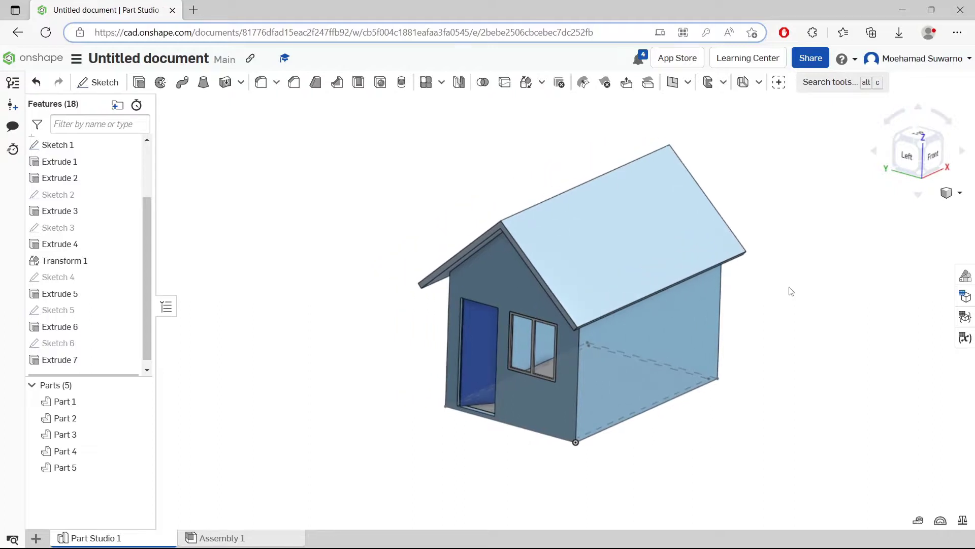